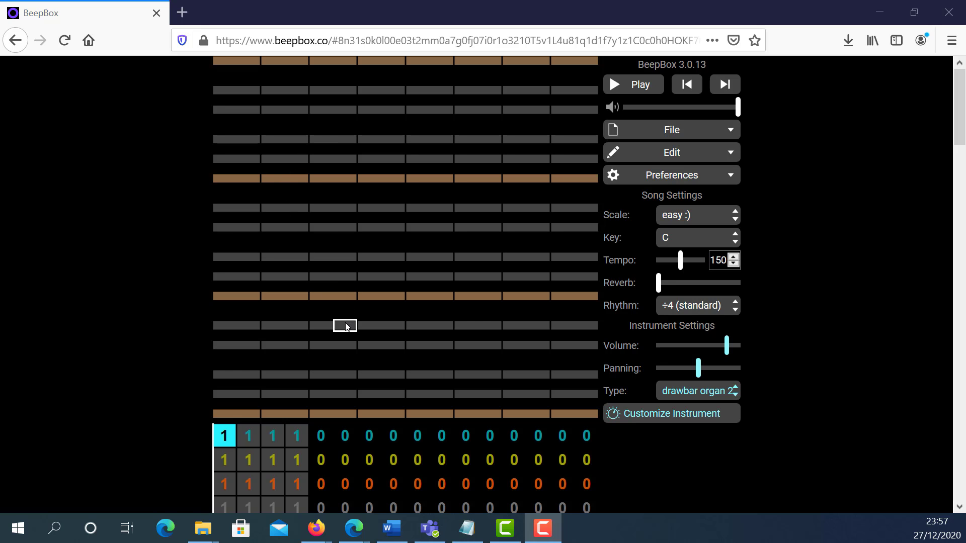
- Open a beepbox.co/player song link from the 'Shared on Twitter' feed in the Song Player
scroll(346, 328, "down", 3)
scroll(343, 330, "up", 3)
scroll(433, 335, "down", 3)
scroll(577, 385, "up", 3)
scroll(412, 204, "down", 10)
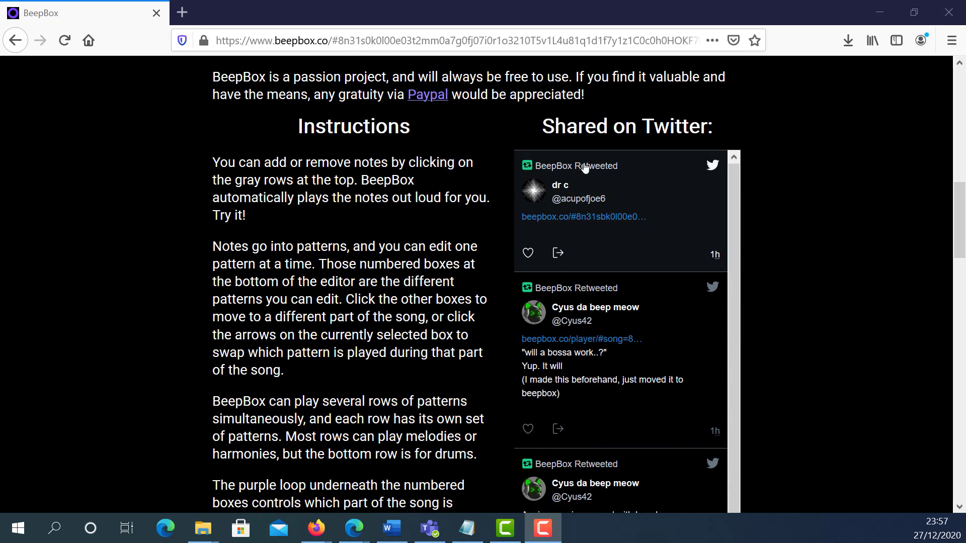
scroll(566, 385, "down", 4)
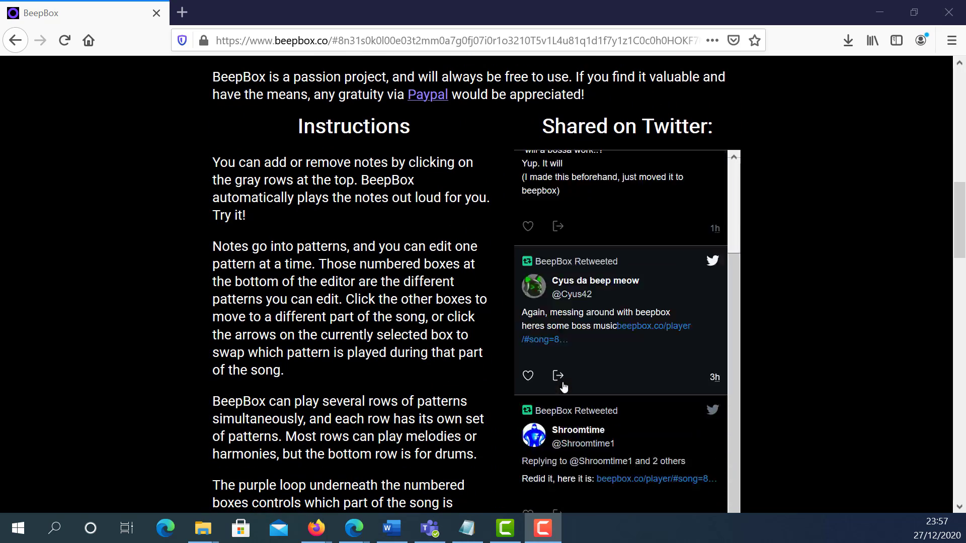
scroll(556, 347, "down", 4)
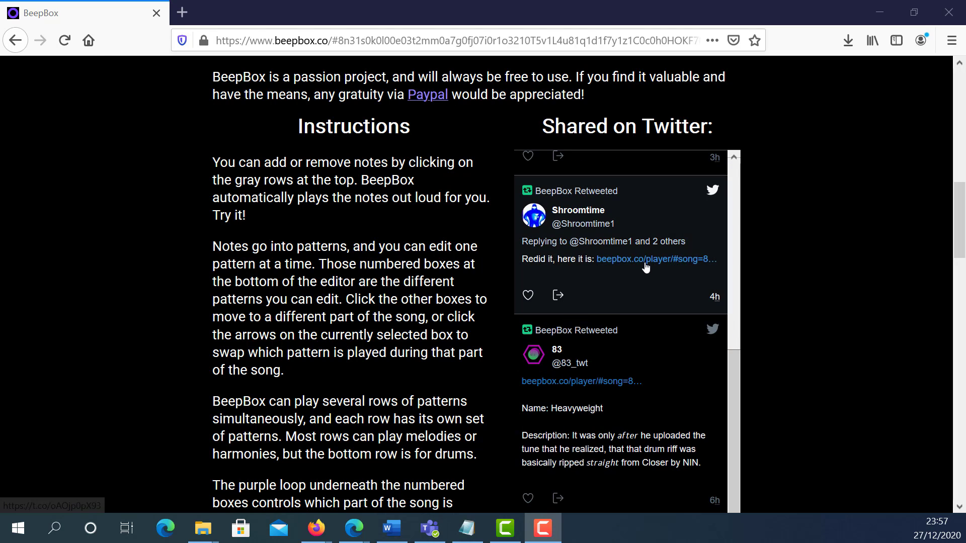
left_click(646, 259)
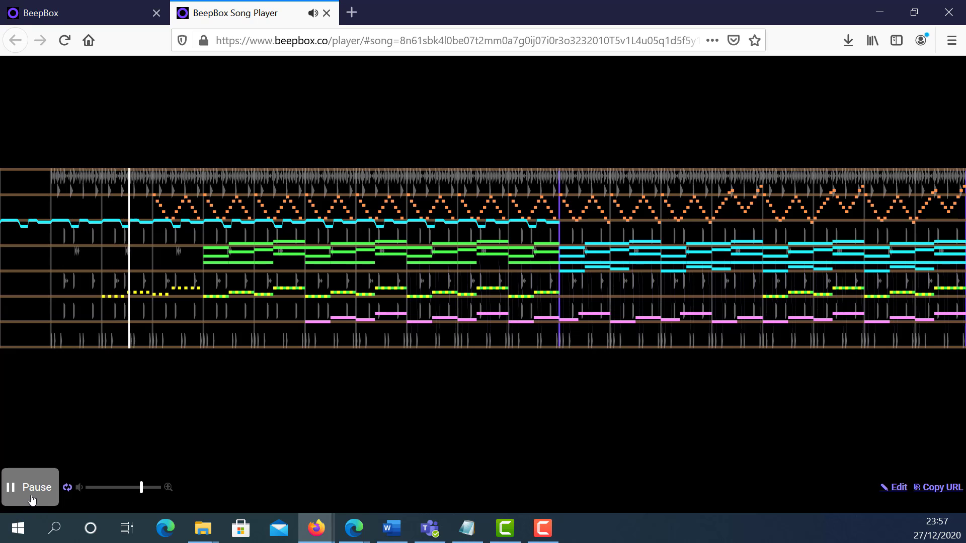
- Open the shared song in the full editor and browse its pattern grid while it plays
left_click(906, 495)
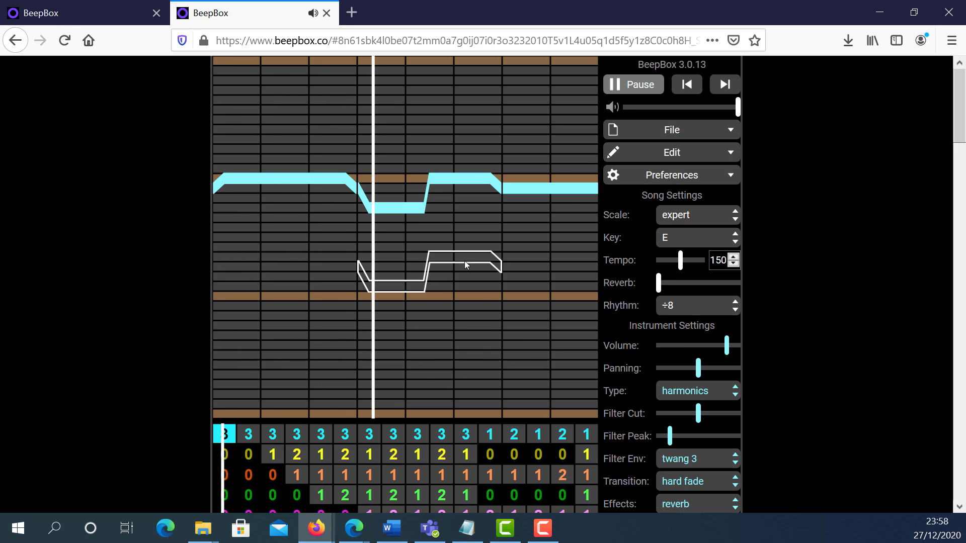
scroll(551, 396, "down", 5)
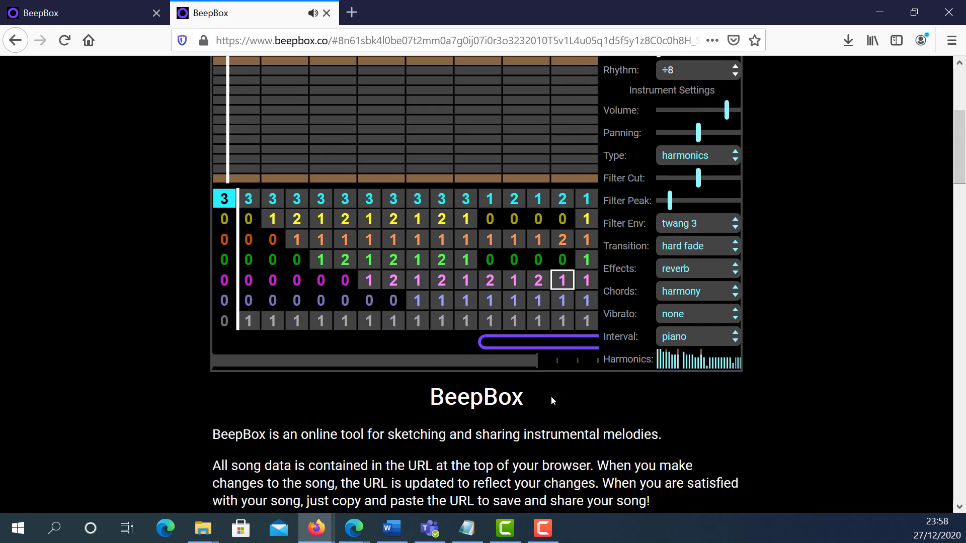
scroll(551, 397, "up", 1)
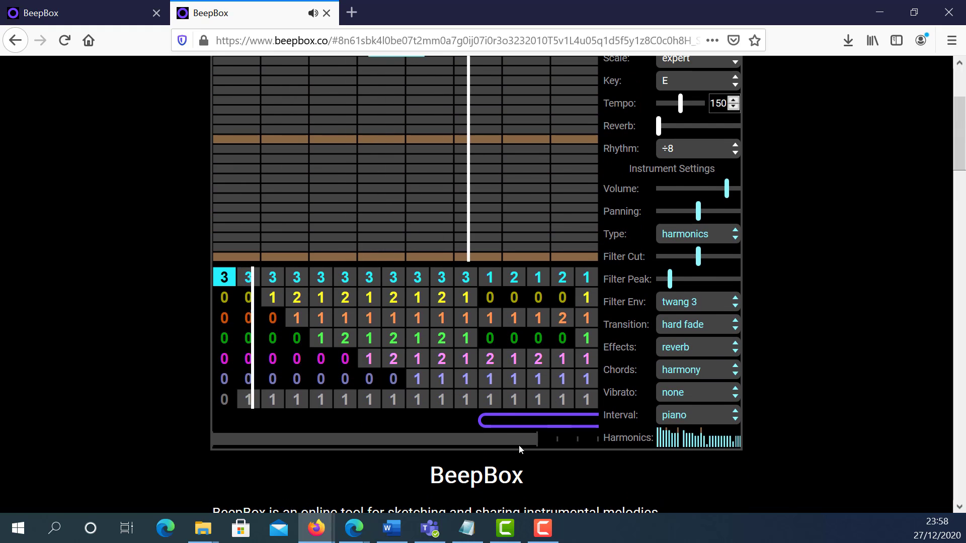
left_click_drag(522, 446, 663, 467)
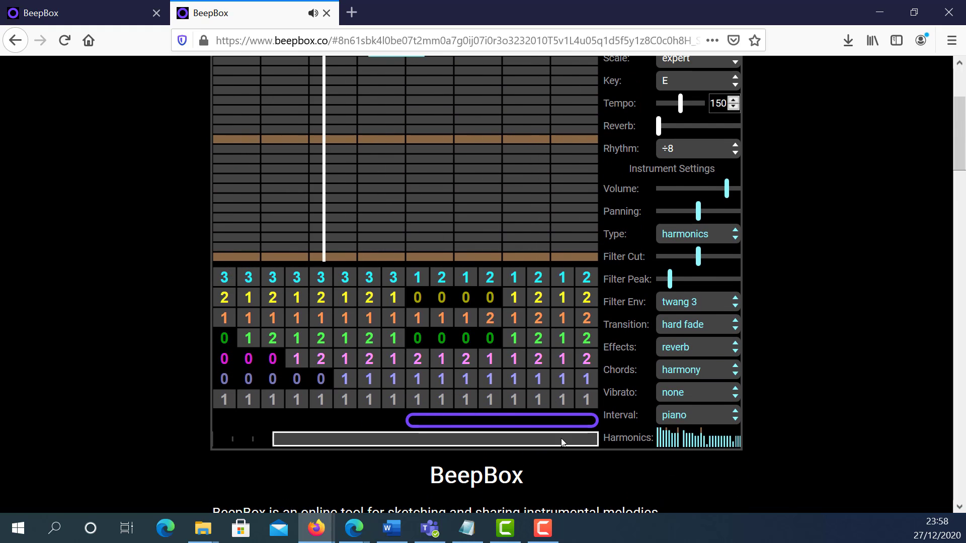
left_click_drag(561, 439, 491, 442)
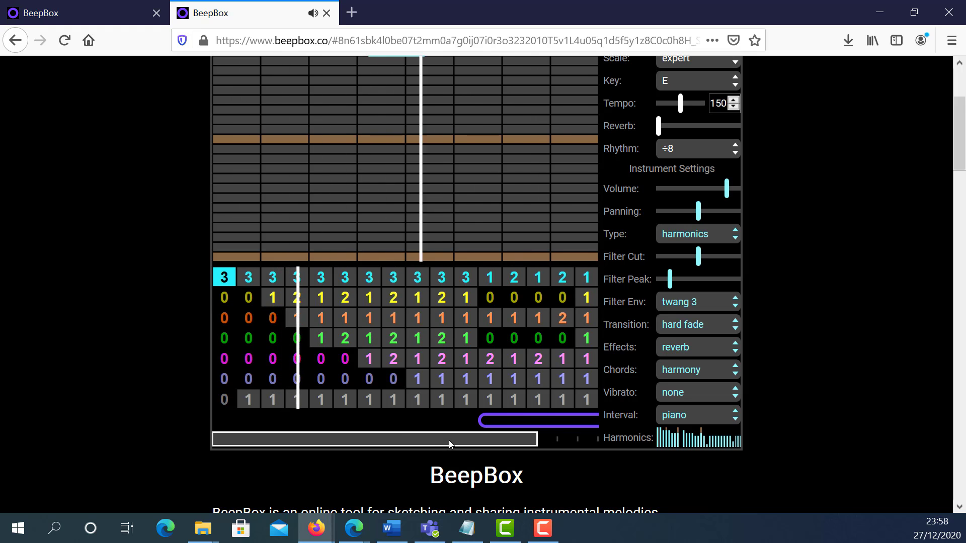
left_click_drag(449, 440, 533, 443)
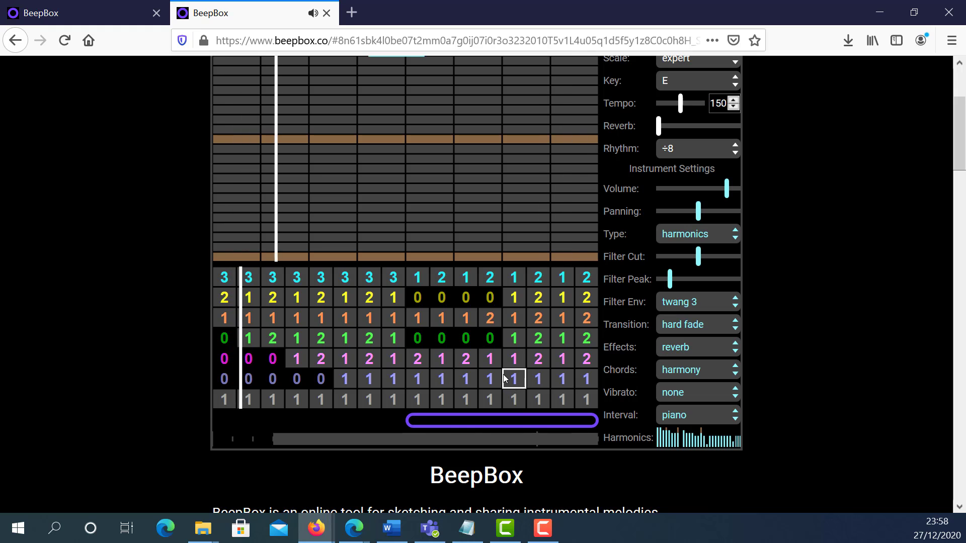
scroll(514, 316, "up", 3)
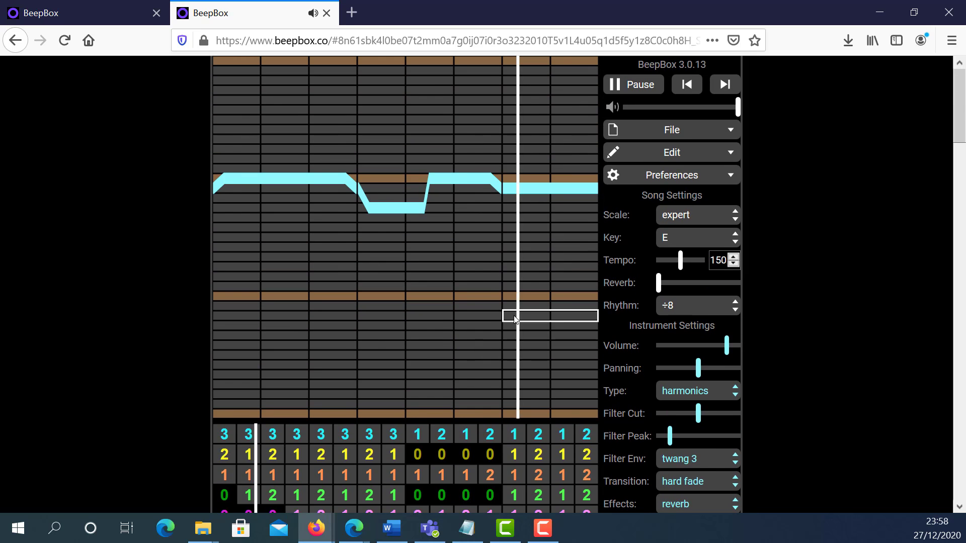
scroll(514, 317, "down", 3)
scroll(515, 320, "up", 3)
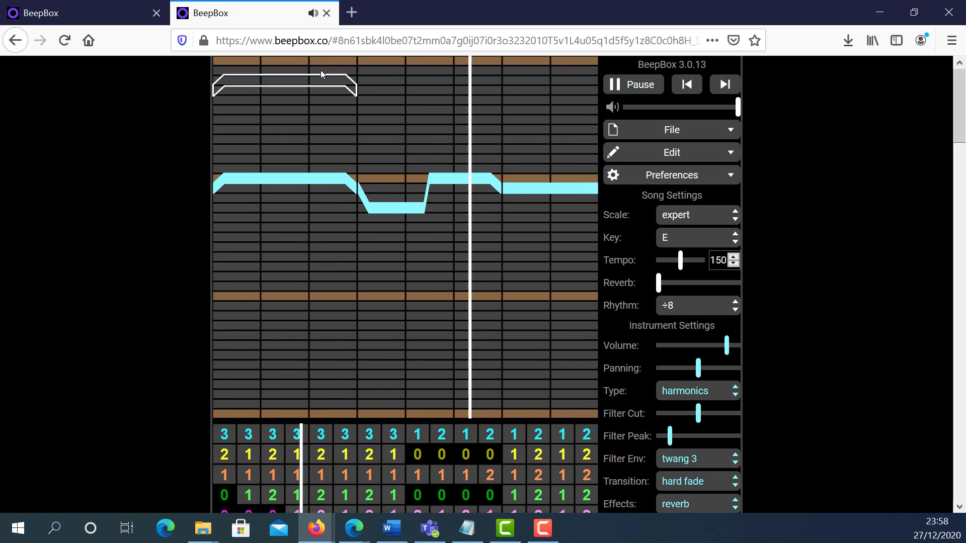
- Pause playback and look over the song's expert-scale, key E settings and channels
left_click(652, 89)
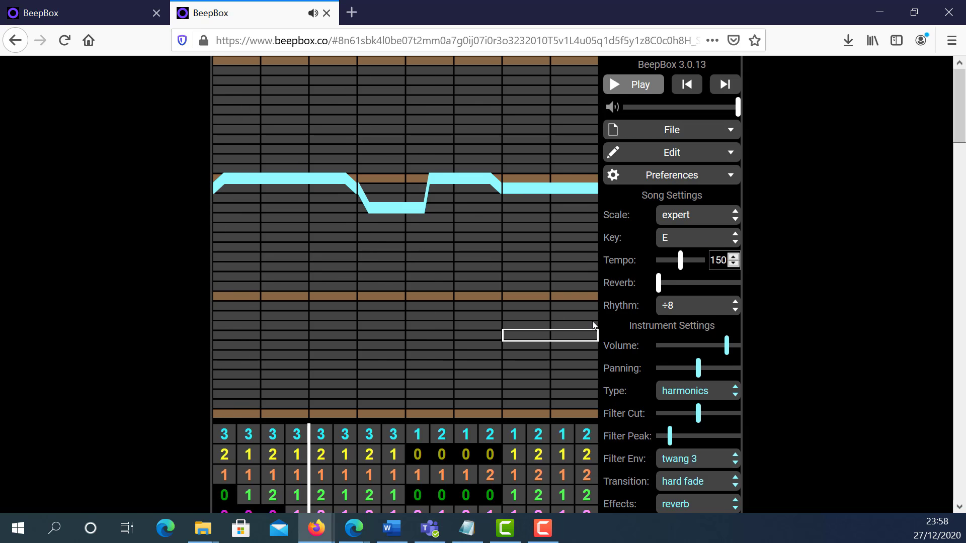
scroll(639, 330, "down", 8)
scroll(562, 335, "up", 8)
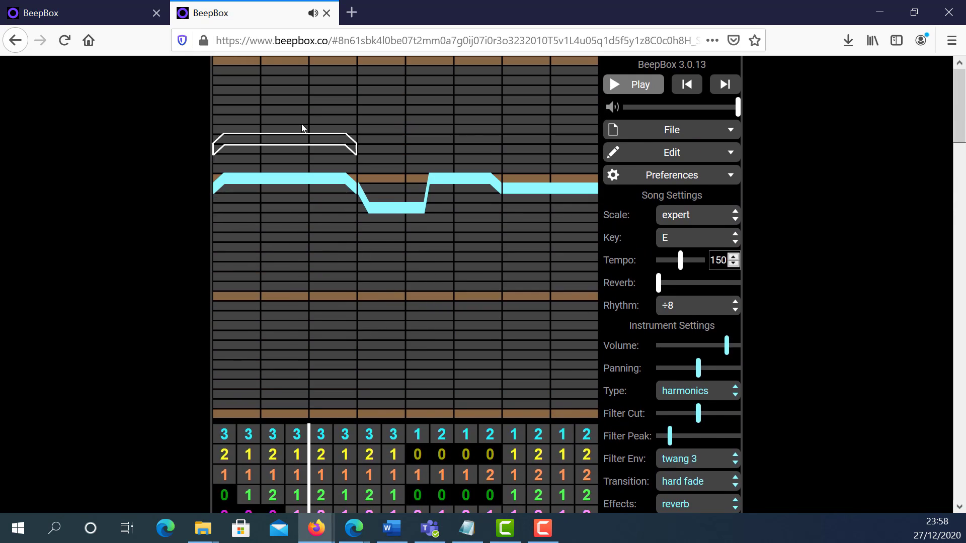
scroll(598, 323, "down", 8)
scroll(488, 305, "up", 6)
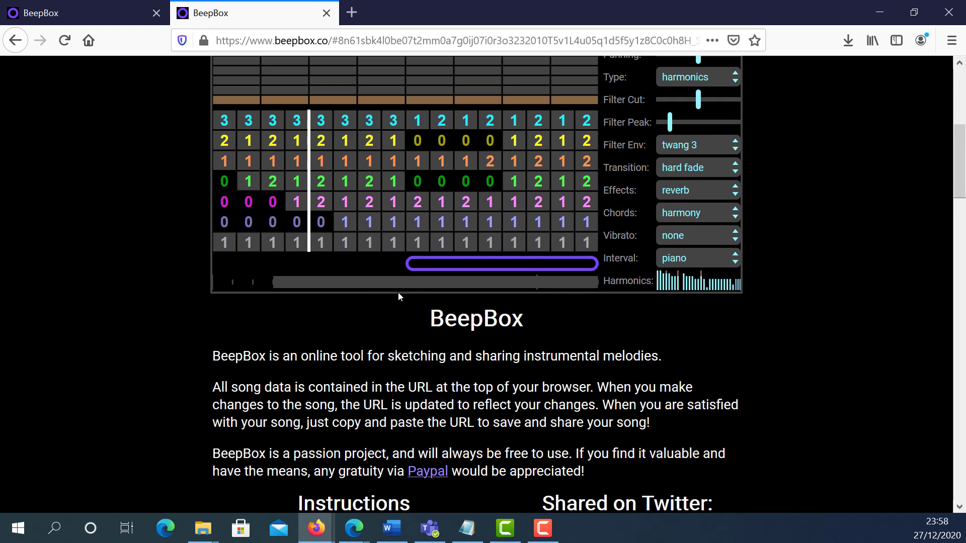
scroll(491, 301, "up", 2)
scroll(493, 306, "down", 2)
scroll(568, 232, "up", 2)
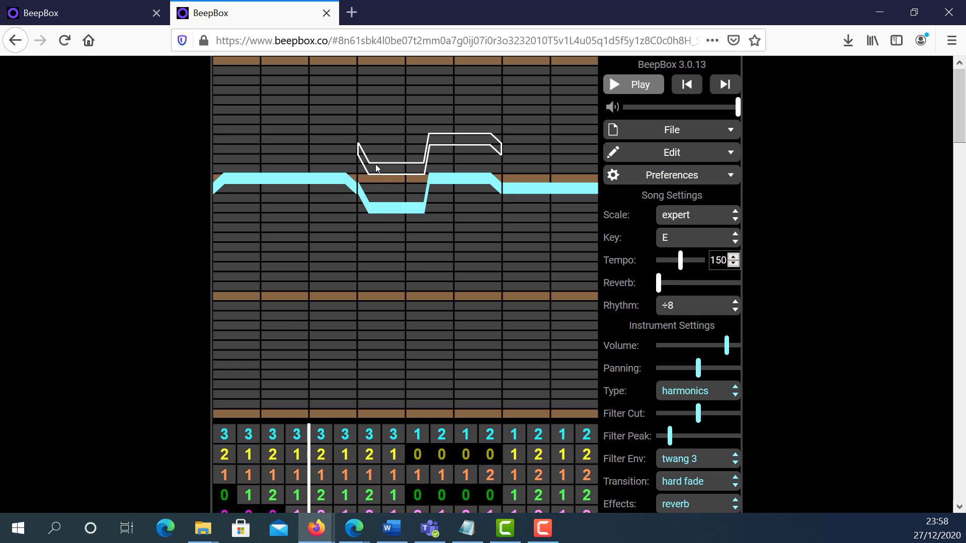
left_click(333, 41)
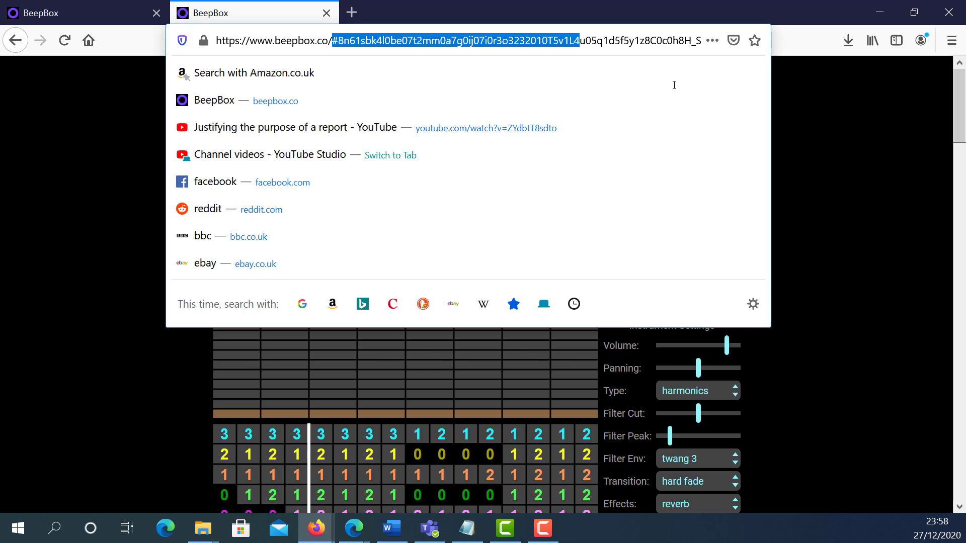
type("https://www.beepbox.co/")
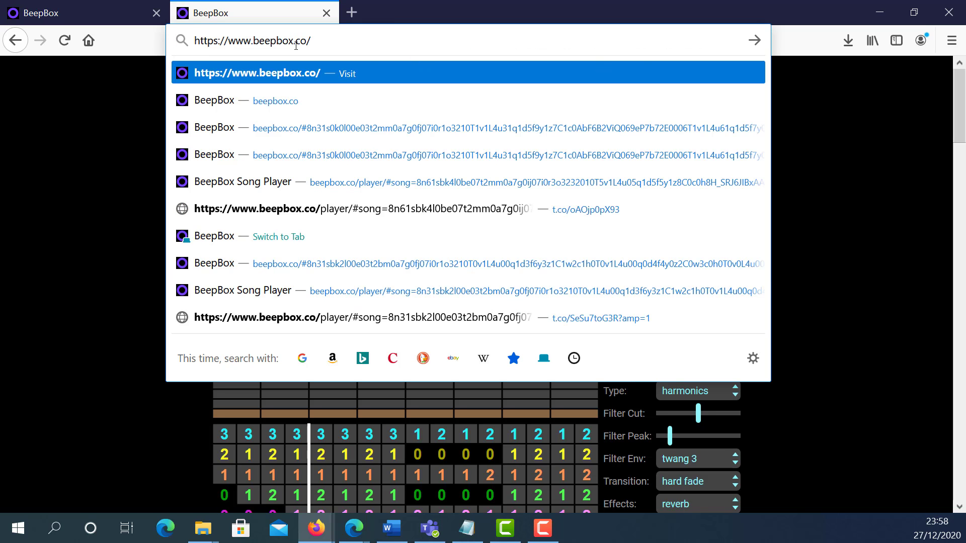
key("Return")
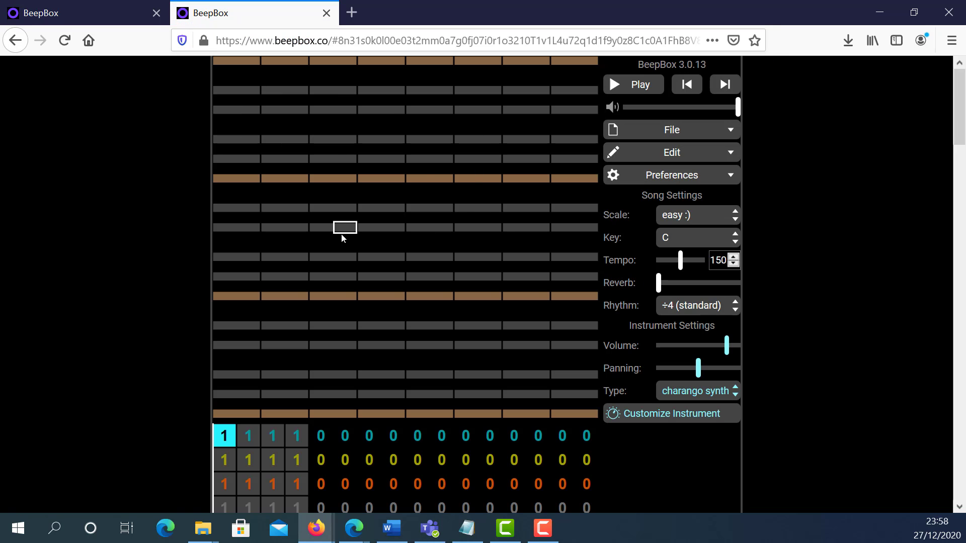
scroll(268, 283, "down", 1)
scroll(268, 283, "up", 1)
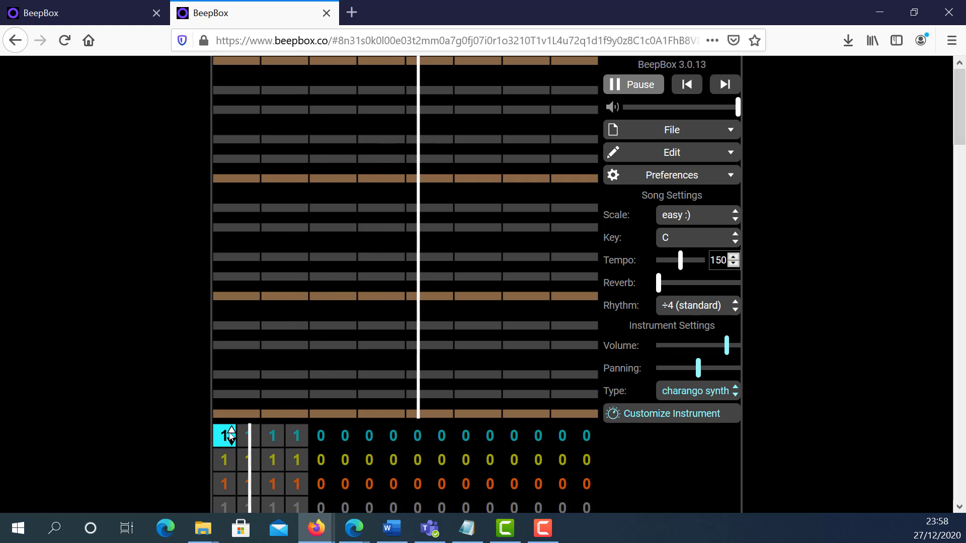
- Draw a long rising top note and a sliding three-note chord in the right half of pattern 1
left_click_drag(229, 100, 453, 91)
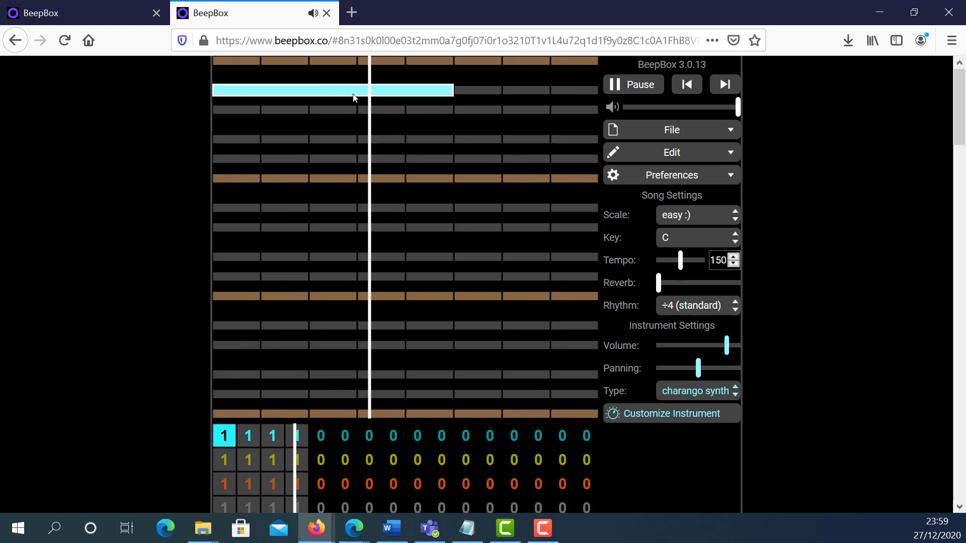
left_click_drag(290, 97, 276, 160)
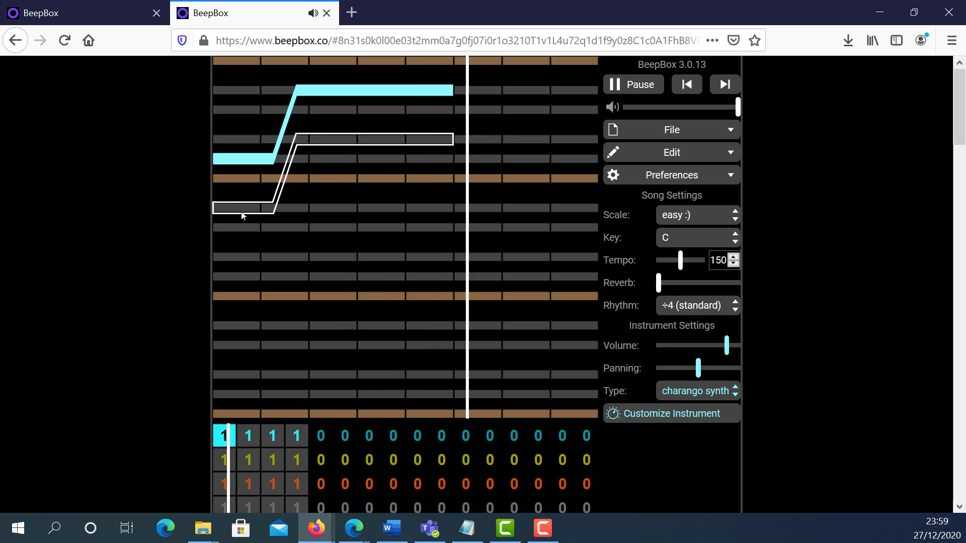
left_click(509, 155)
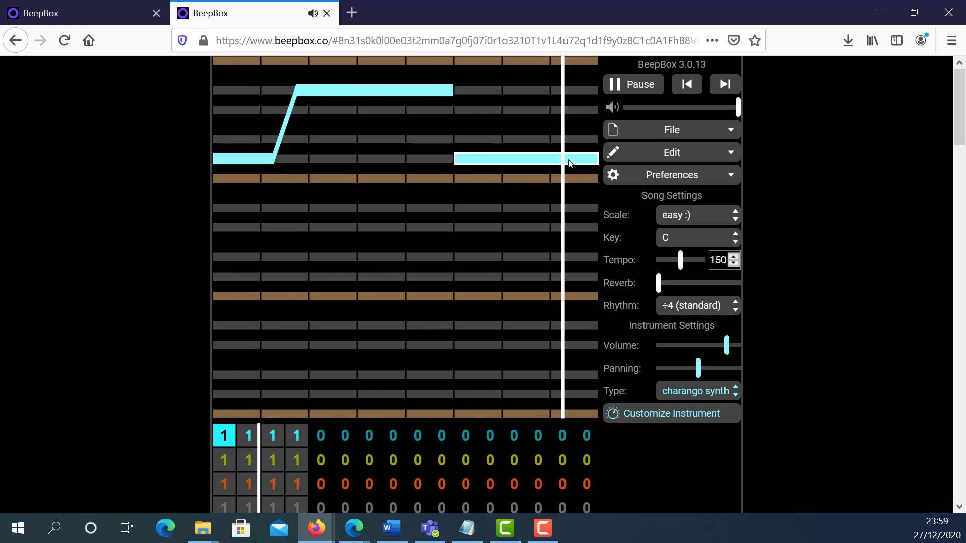
left_click_drag(565, 160, 570, 232)
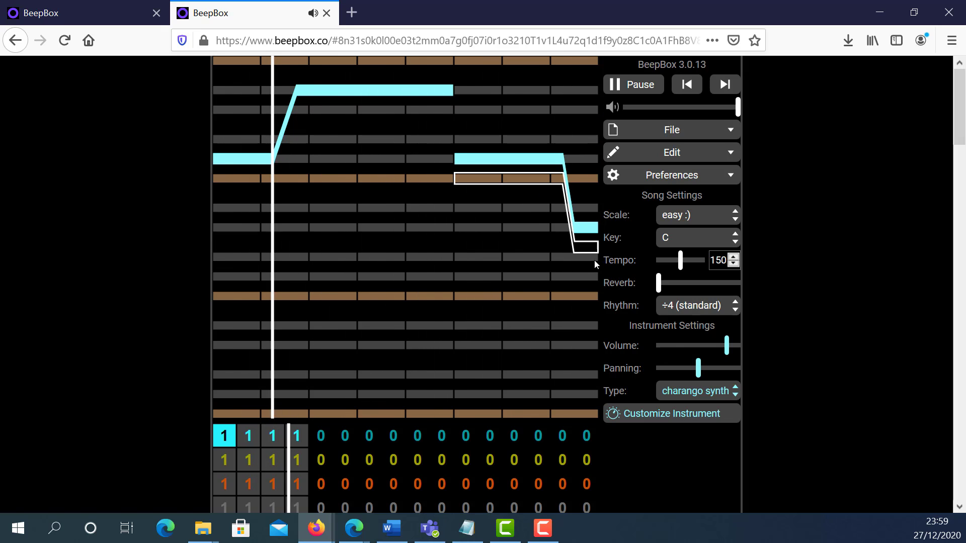
left_click(493, 240)
left_click(503, 314)
- Add and replace bent notes under the rising note to form the four-note upward chord
left_click(276, 227)
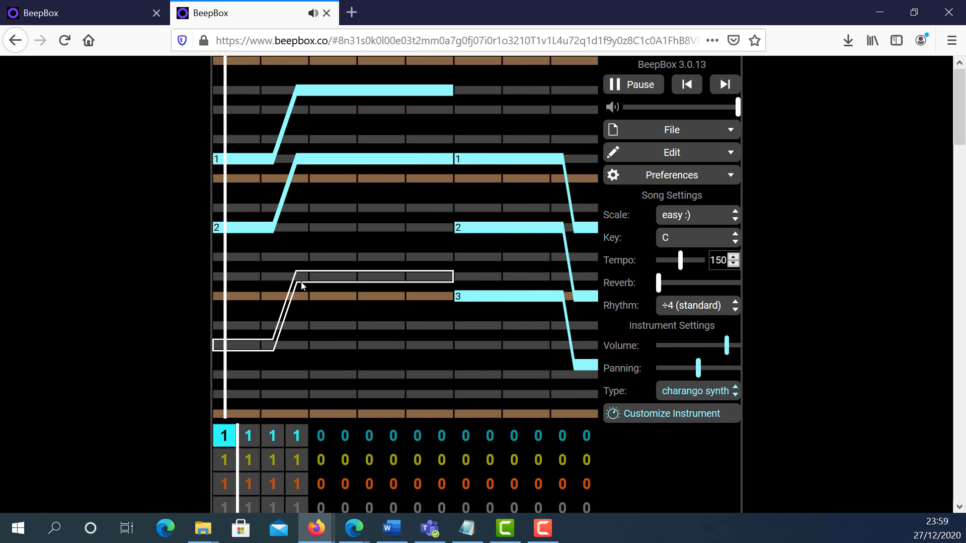
left_click(302, 280)
left_click(318, 355)
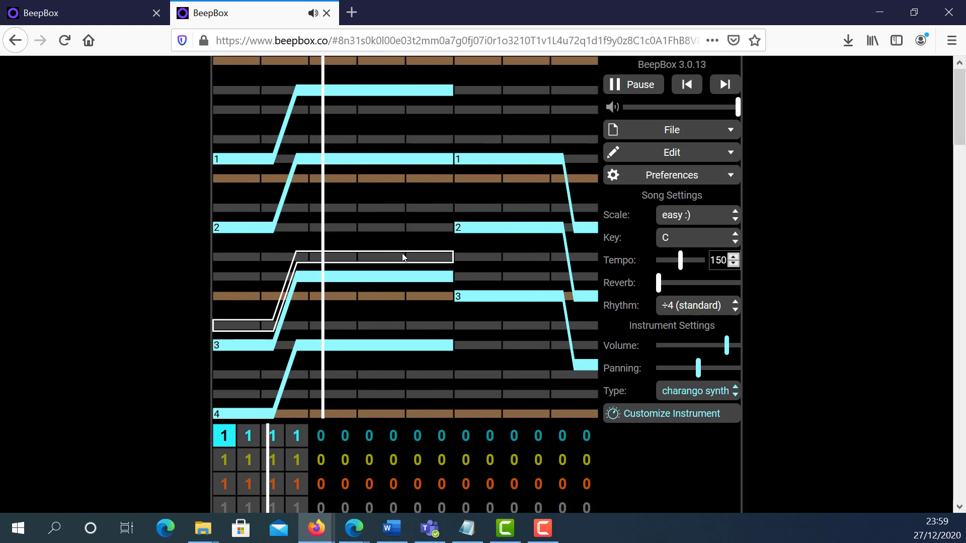
left_click(359, 91)
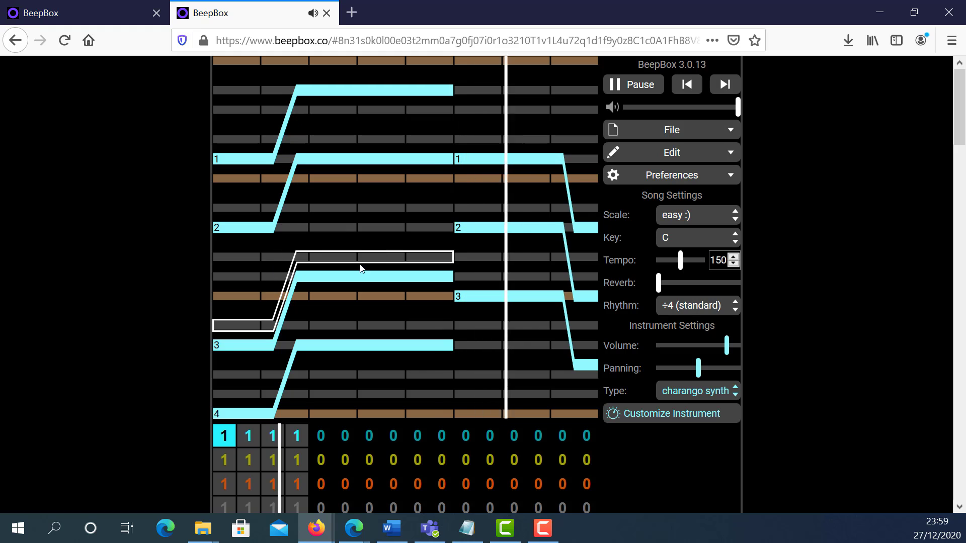
left_click(356, 228)
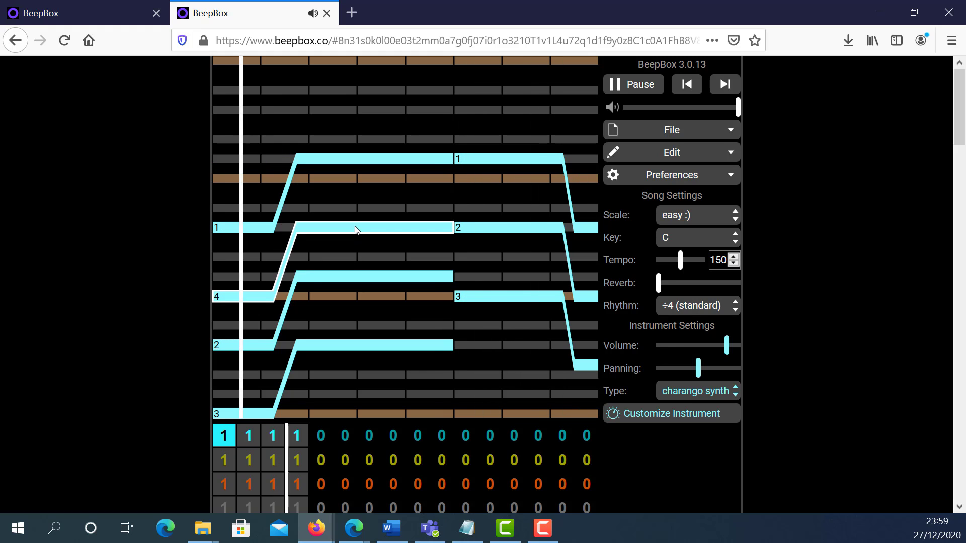
left_click(365, 84)
left_click(334, 167)
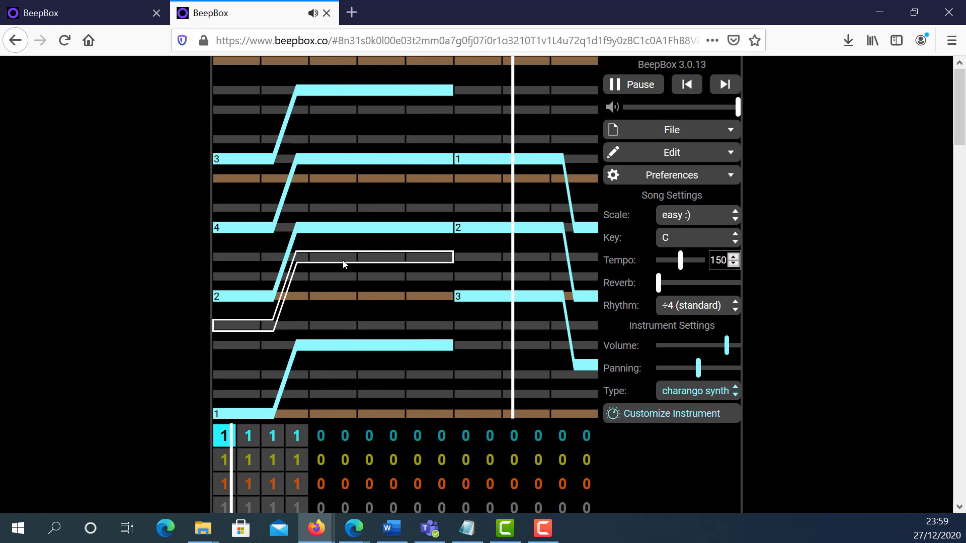
- Set the charango's bar 2 to empty pattern 0, making its sequence 1, 0, 1, 1
left_click(254, 432)
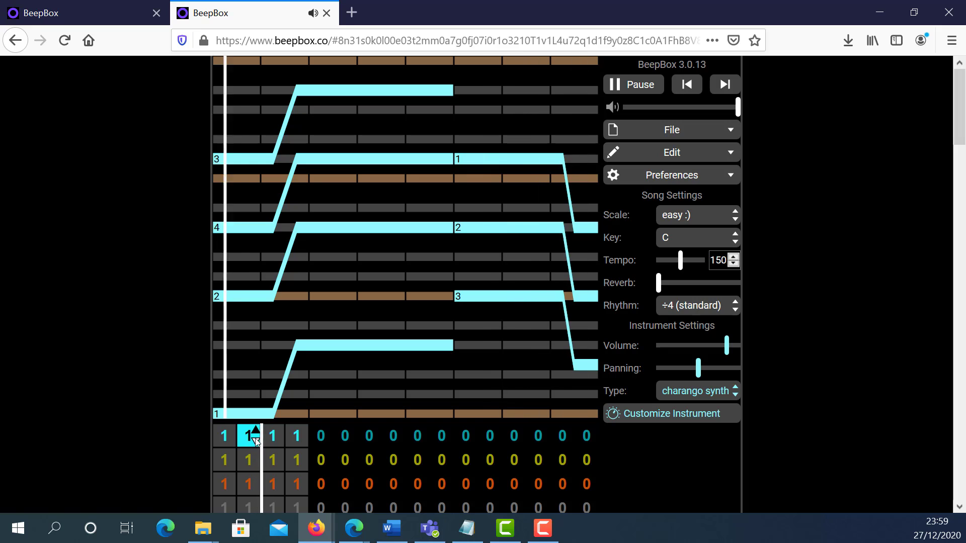
left_click(257, 440)
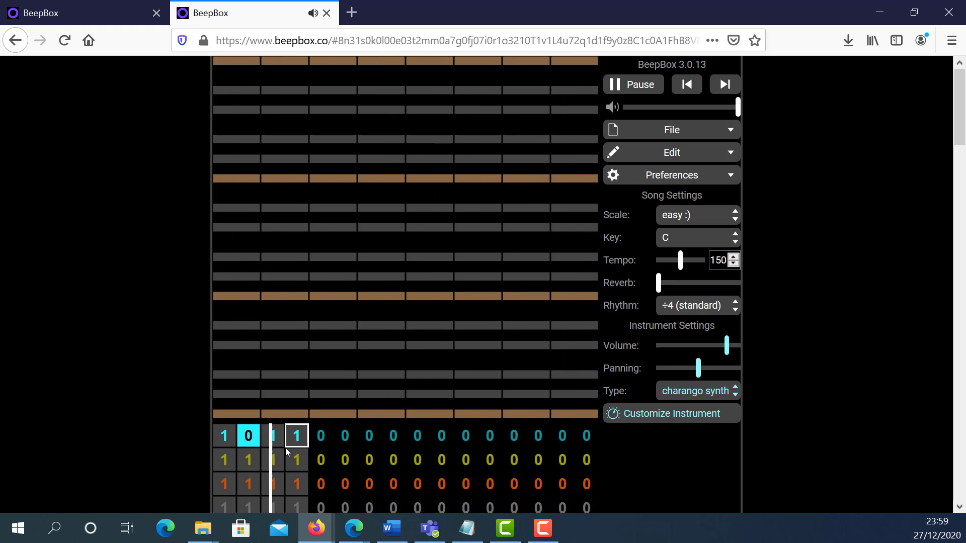
- In piccolo bar 2, draw a long note sliding upward midway, stacked with two more bent notes
left_click(255, 466)
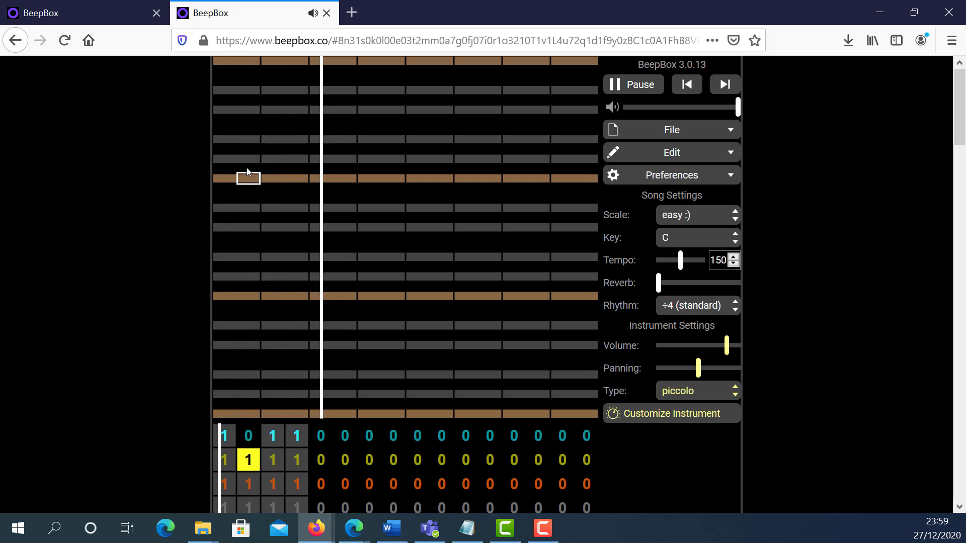
left_click_drag(233, 178, 583, 188)
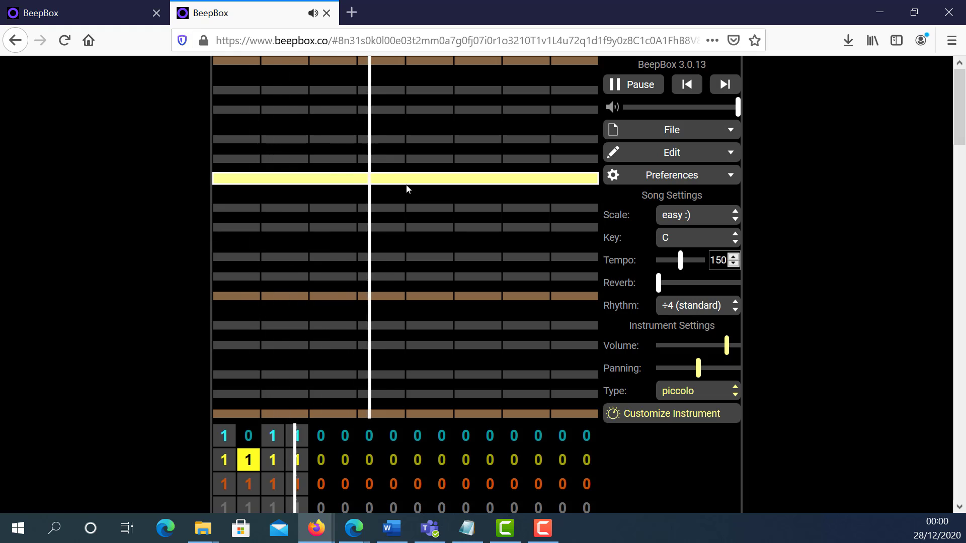
left_click_drag(402, 186, 397, 258)
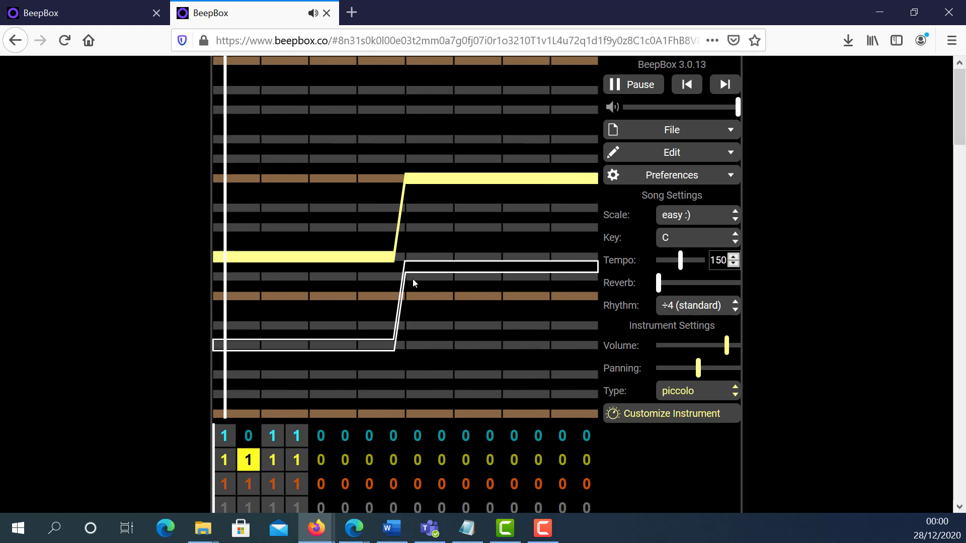
left_click(418, 285)
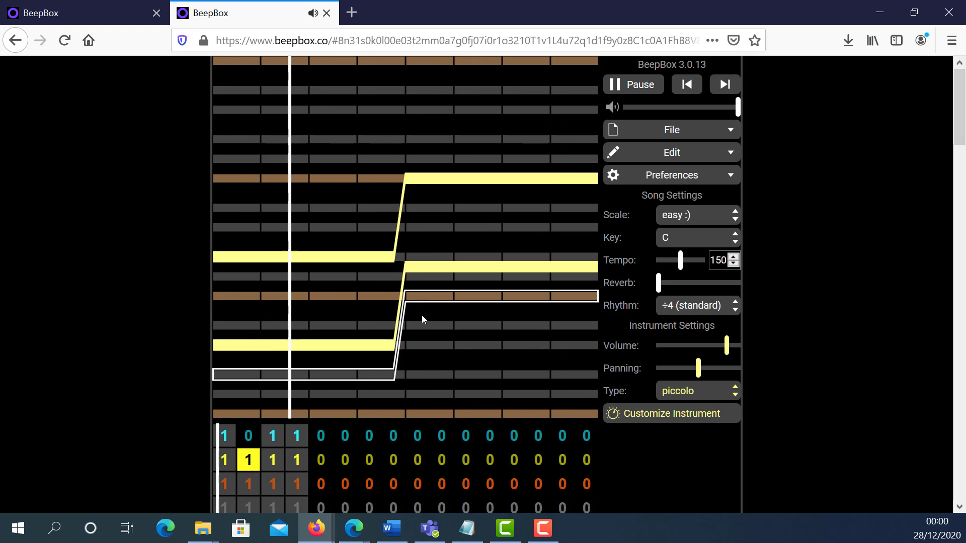
left_click(412, 85)
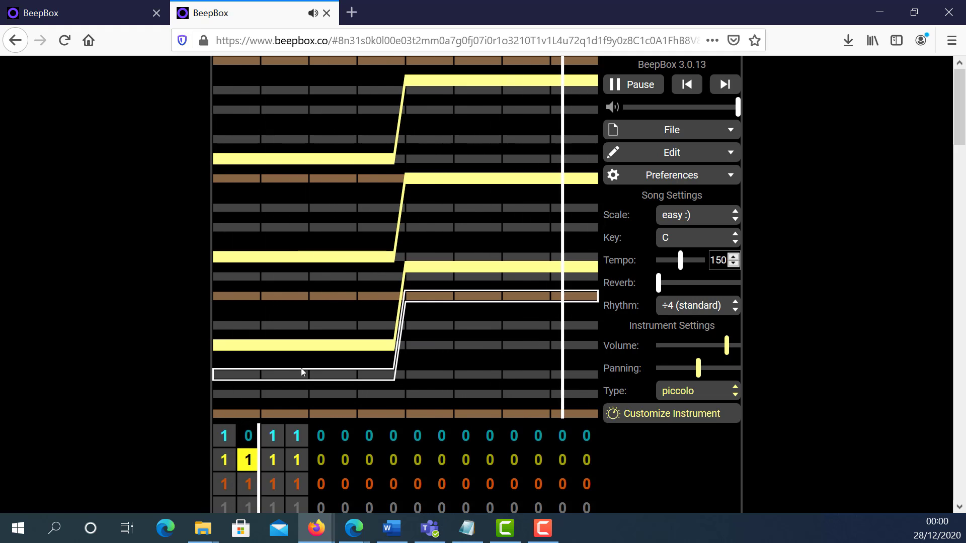
- Set the charango's bar 2 back to pattern 1 so its sequence reads 1, 1, 1, 1
left_click(254, 436)
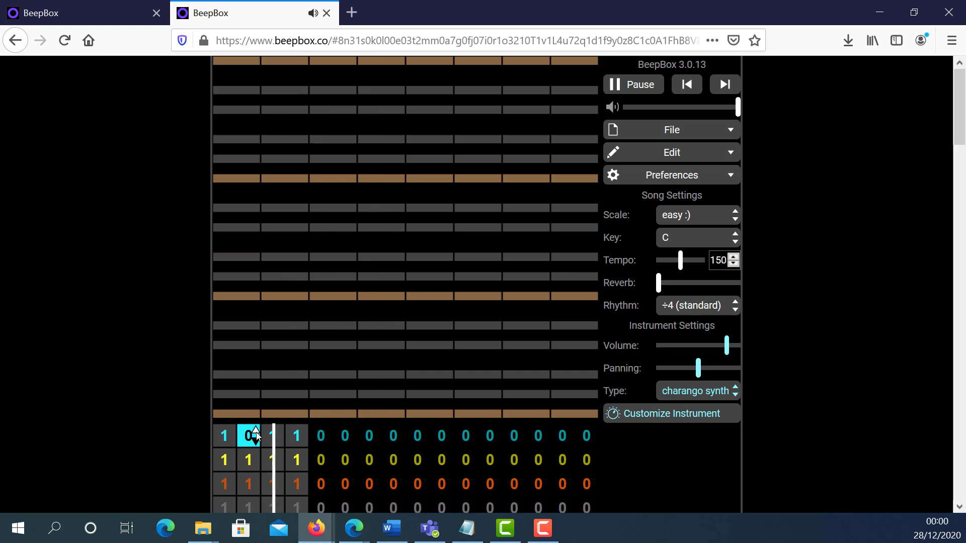
left_click(255, 430)
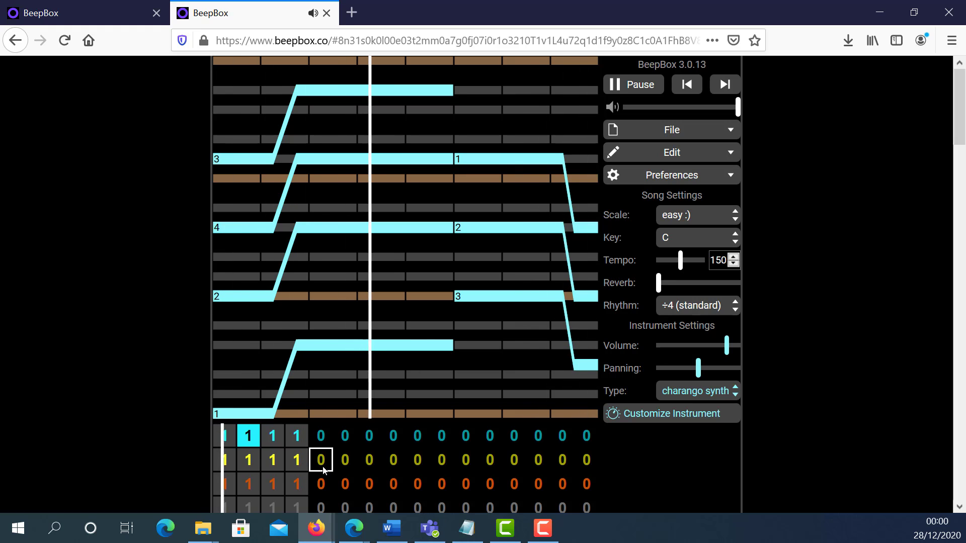
- Start charango pattern 2 in bar 2 with an upward-bent long note, a closing note and an opening chord
left_click(256, 432)
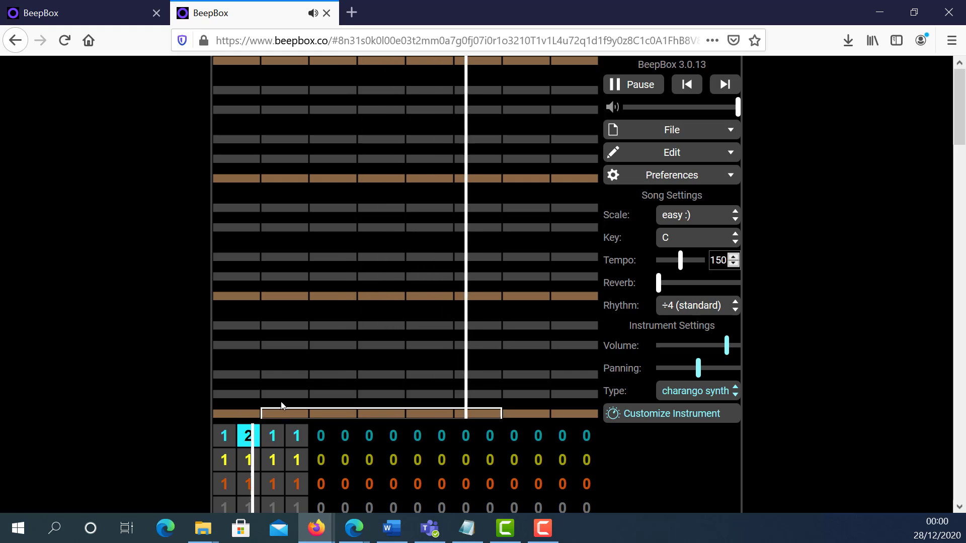
left_click(262, 232)
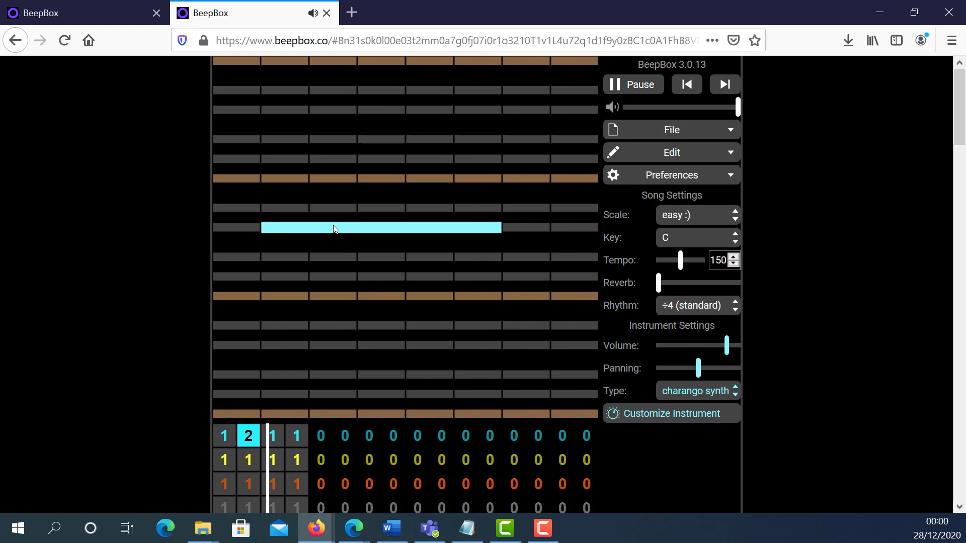
left_click_drag(333, 226, 336, 186)
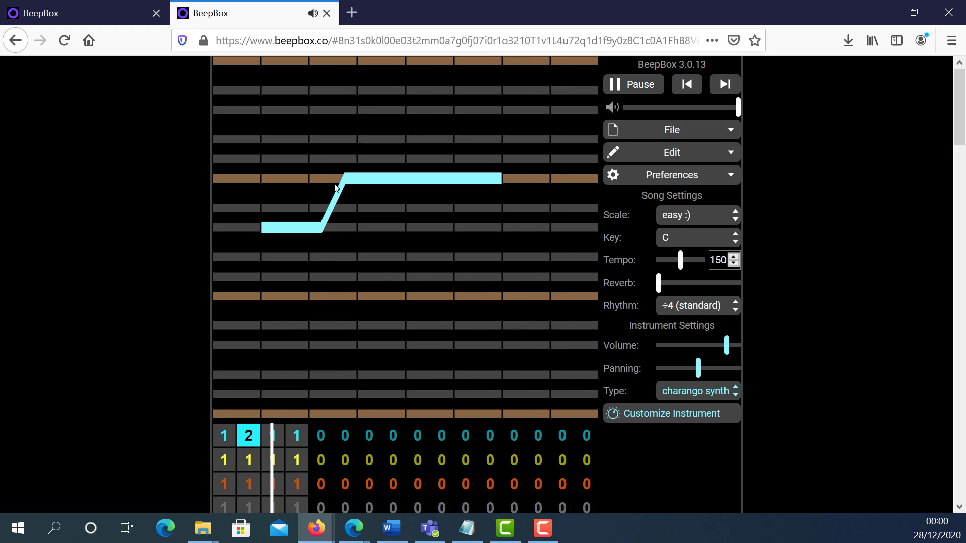
left_click(528, 274)
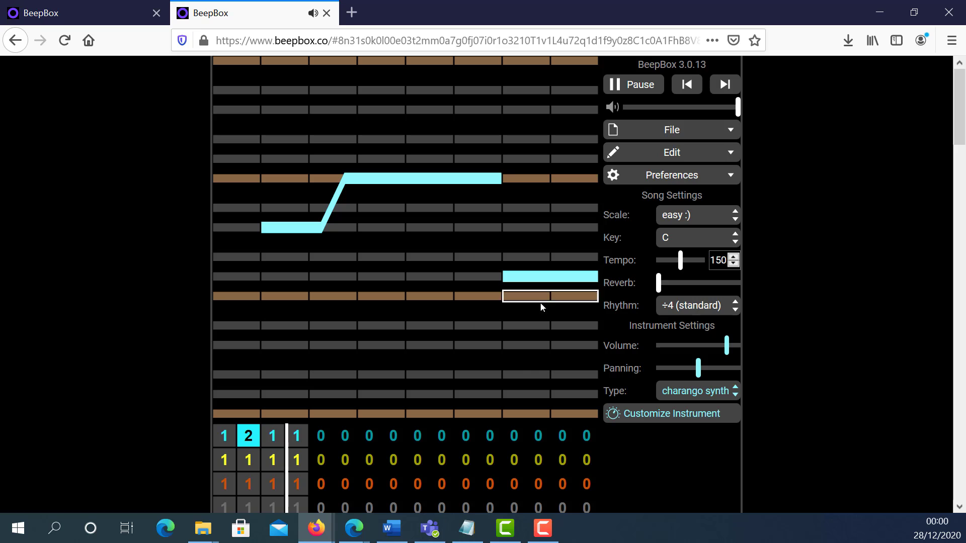
left_click(230, 353)
left_click(229, 374)
left_click(235, 409)
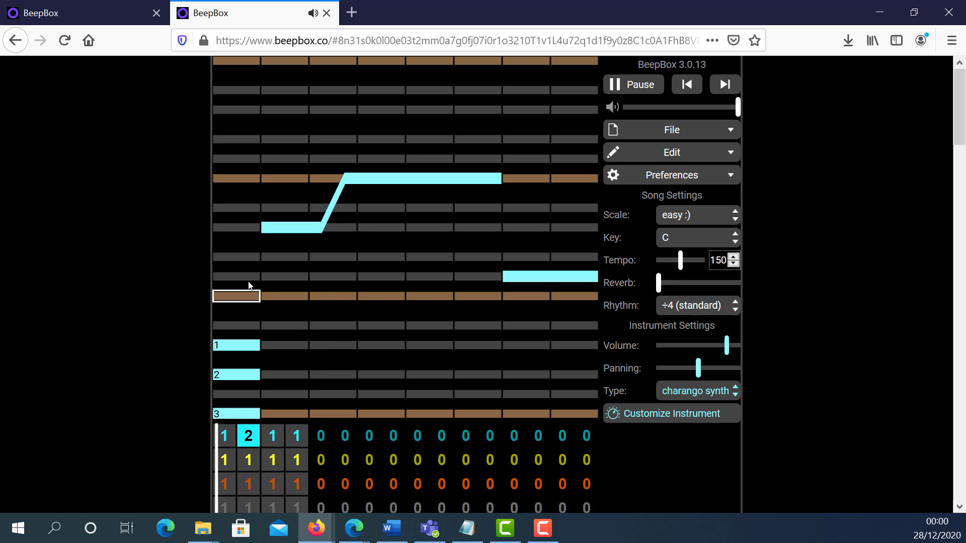
- Add higher and rising bent notes to the chords, then reuse pattern 2 in bar 4
left_click(232, 159)
left_click(385, 113)
left_click(566, 140)
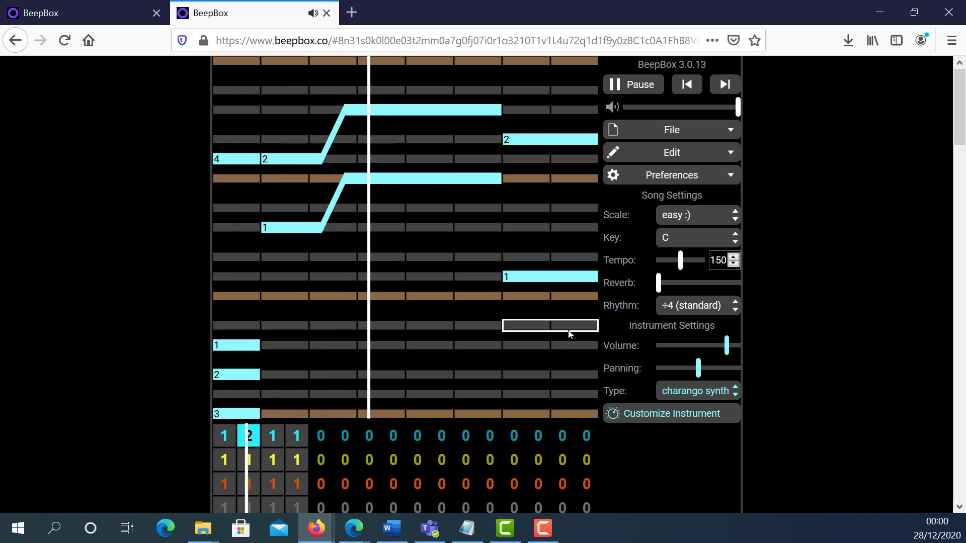
left_click(446, 342)
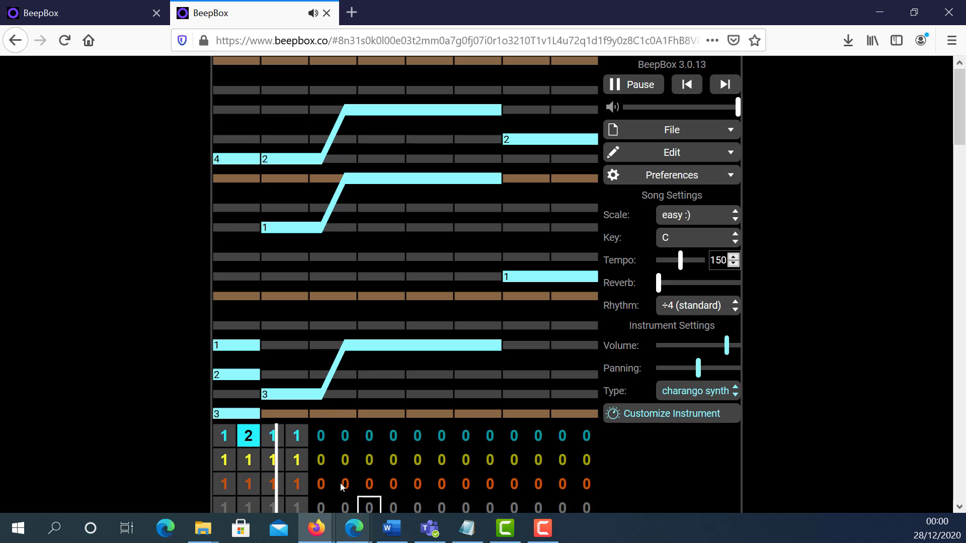
left_click(293, 437)
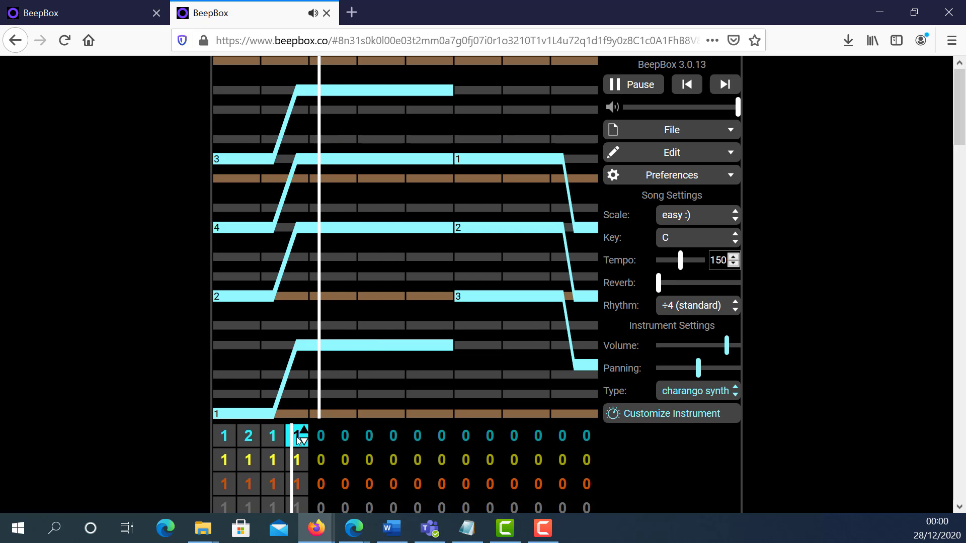
key("2")
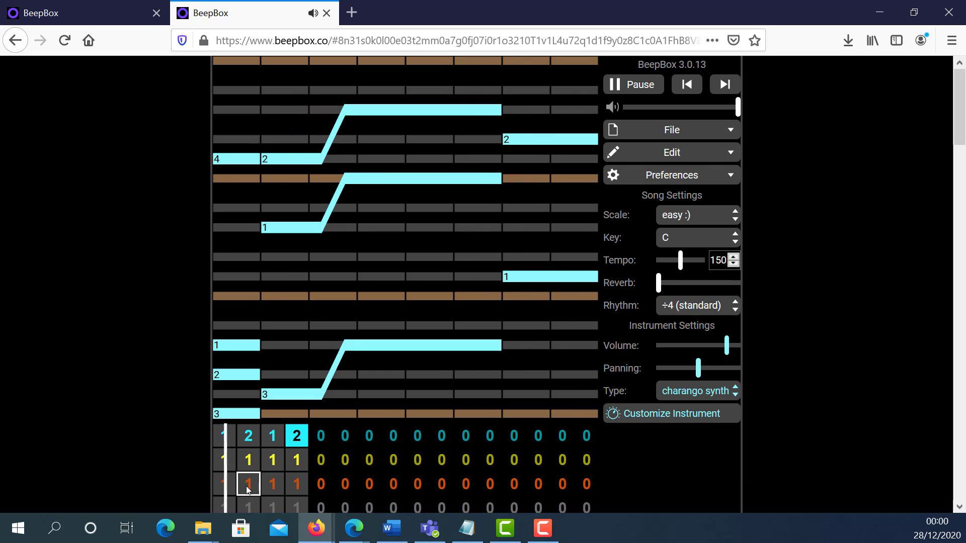
- Switch piccolo bar 1 to pattern 2 and write a bent half-bar note, a two-beat note and a final chord
left_click(225, 461)
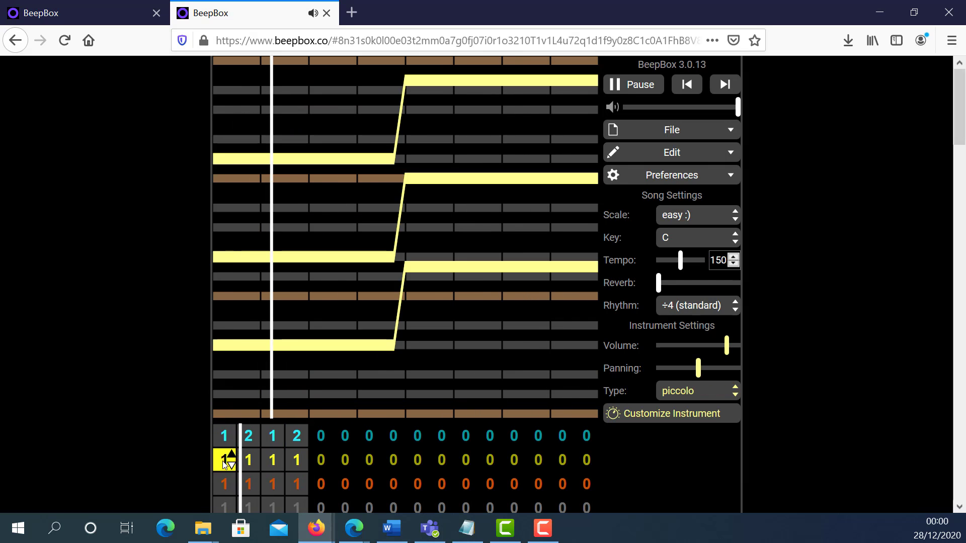
key("2")
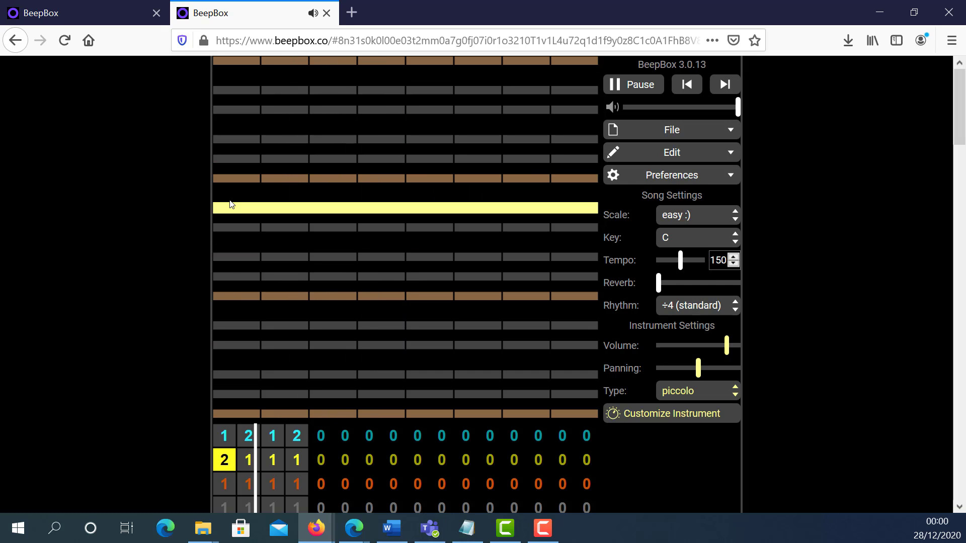
left_click(317, 210)
left_click_drag(316, 218, 267, 307)
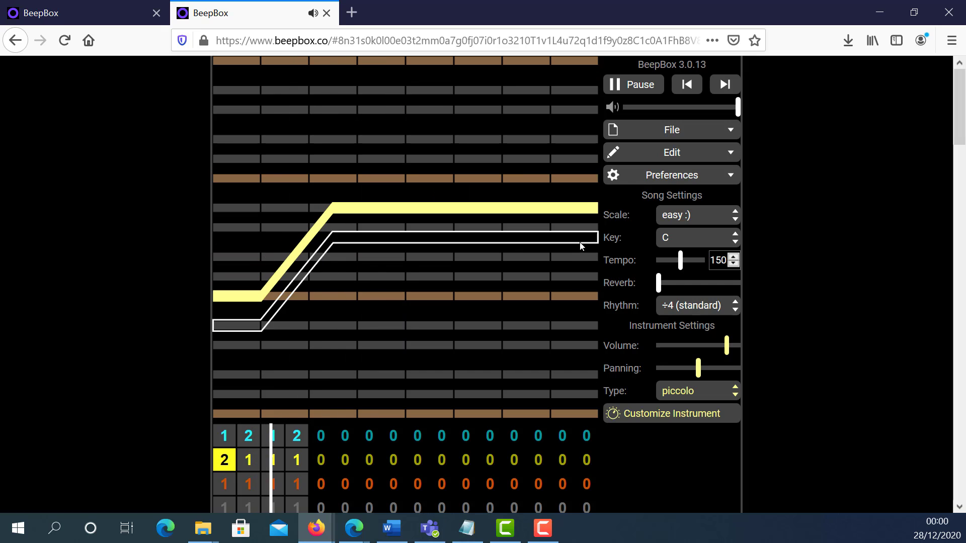
left_click_drag(596, 212, 406, 213)
left_click_drag(496, 263, 507, 296)
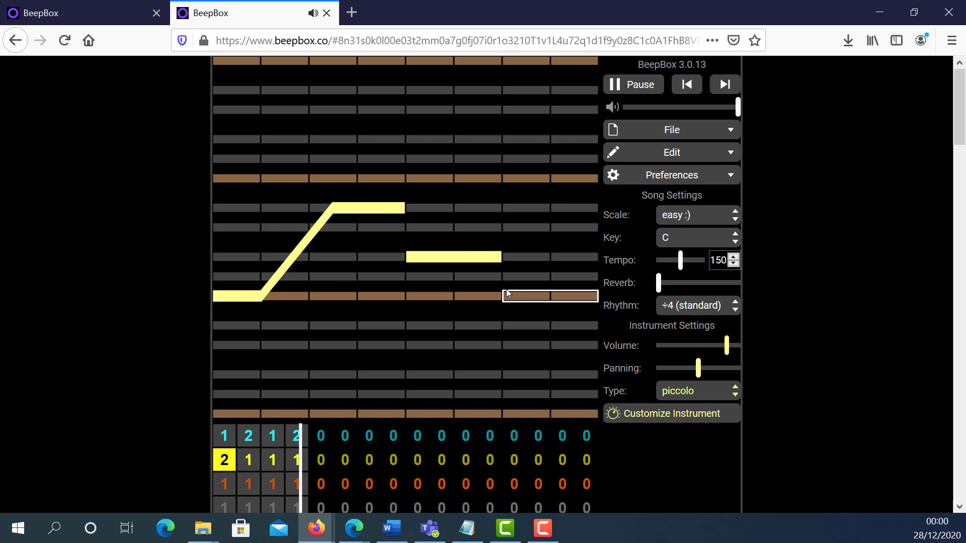
left_click(549, 326)
left_click(545, 345)
left_click(558, 394)
left_click(525, 112)
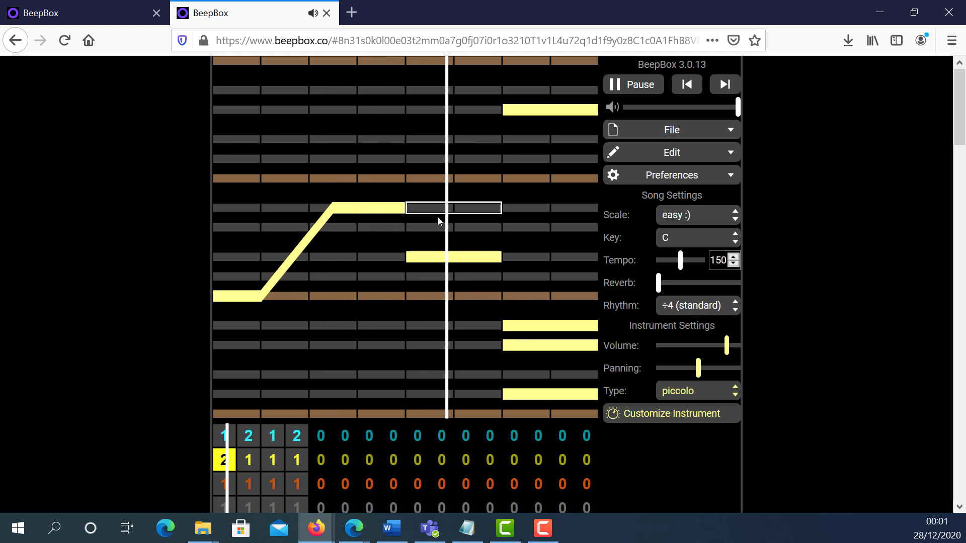
- Set the piccolo's bar 3 to pattern 2
left_click(276, 464)
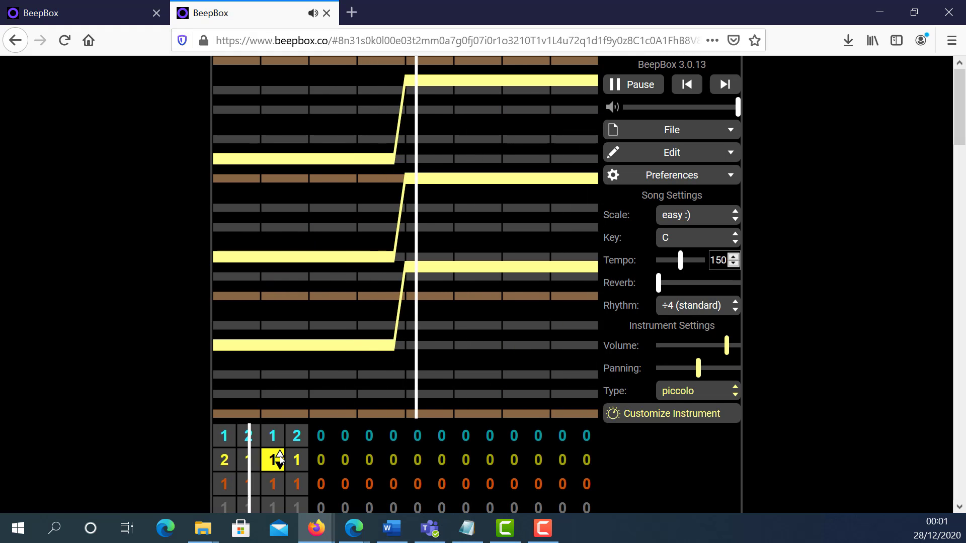
key("2")
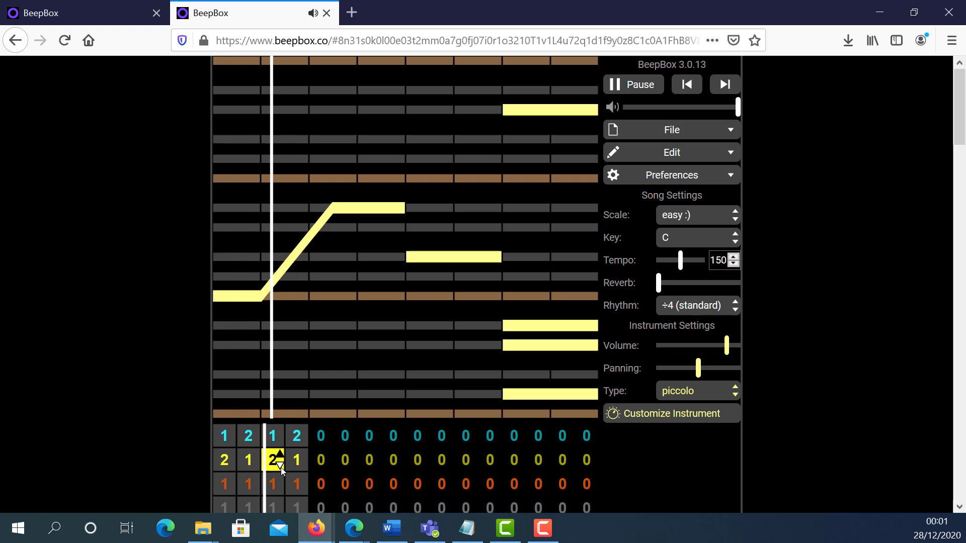
key("1")
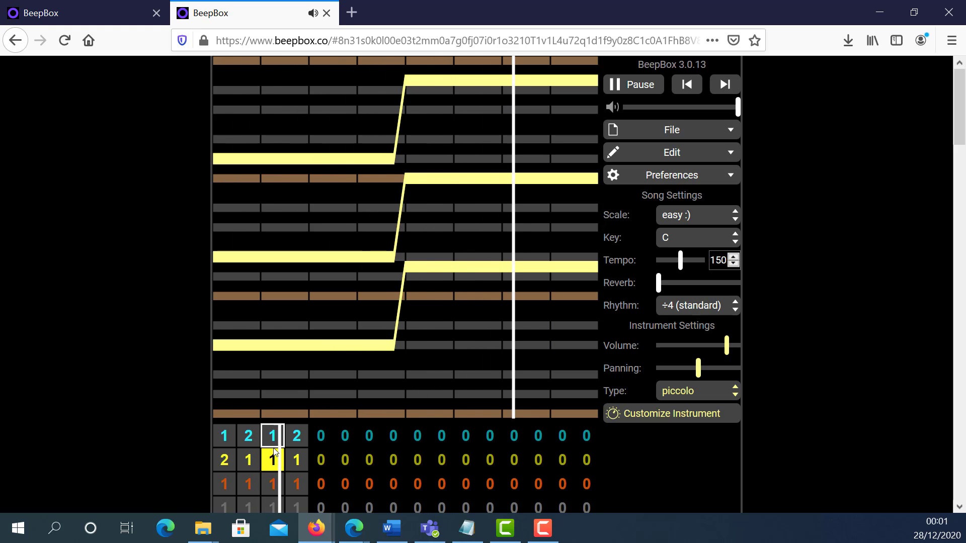
key("2")
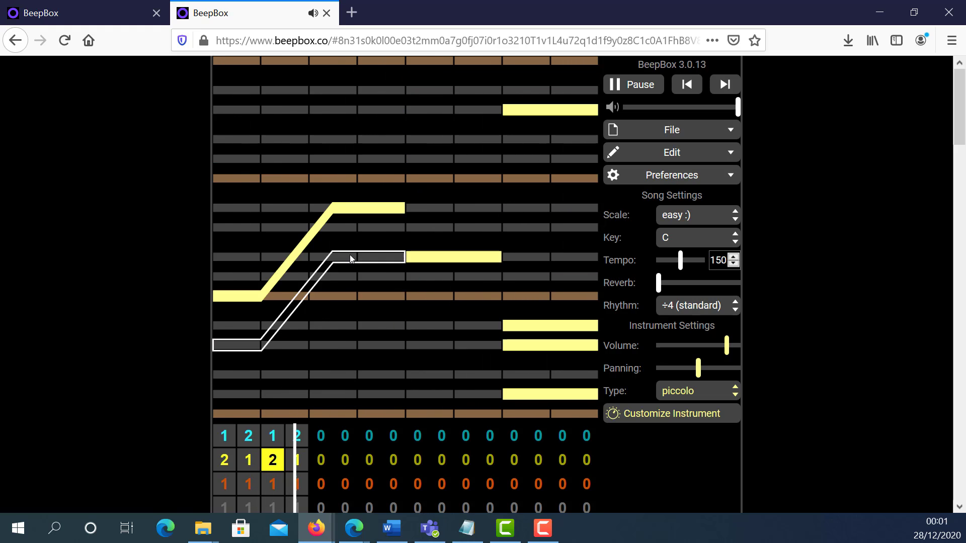
- Set the piccolo's bar 4 to new pattern 3 and place a two-beat note in it
left_click(298, 461)
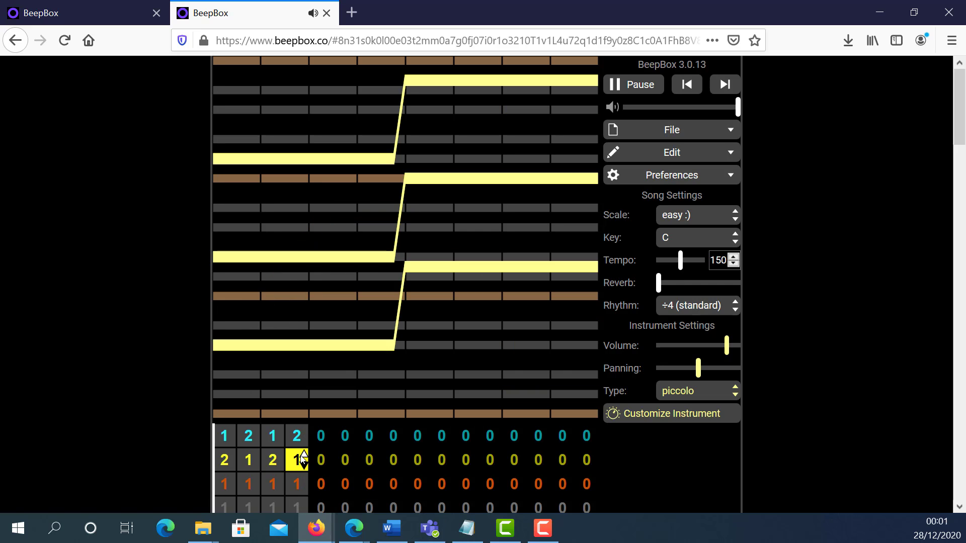
key("2")
key("3")
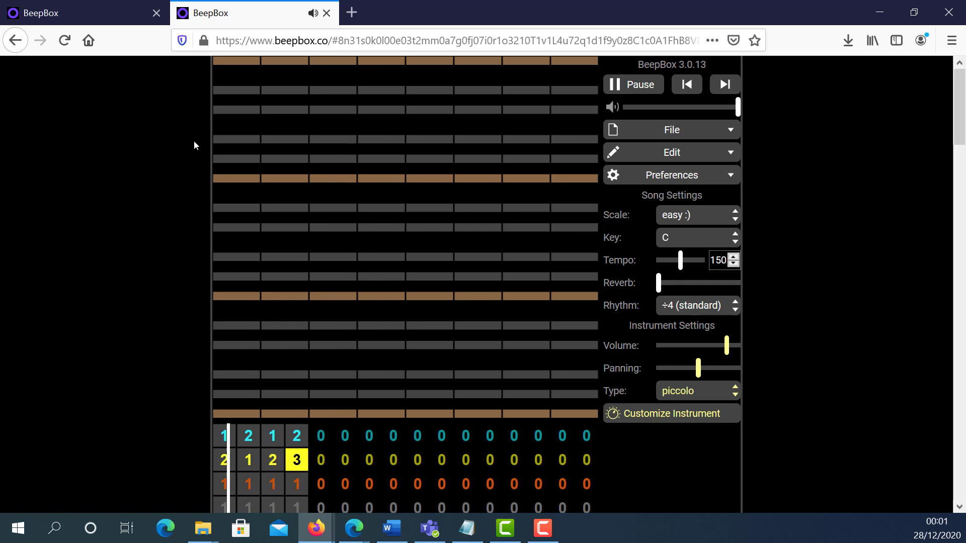
left_click(332, 160)
- Dip the two-beat note's volume midway and add two short notes to pattern 3
left_click_drag(347, 160, 353, 234)
left_click(417, 276)
left_click(467, 346)
- Stretch the lower note into a sharp upward pitch bend with a second pitch, then open voice ooh bar 1
left_click_drag(469, 346, 525, 347)
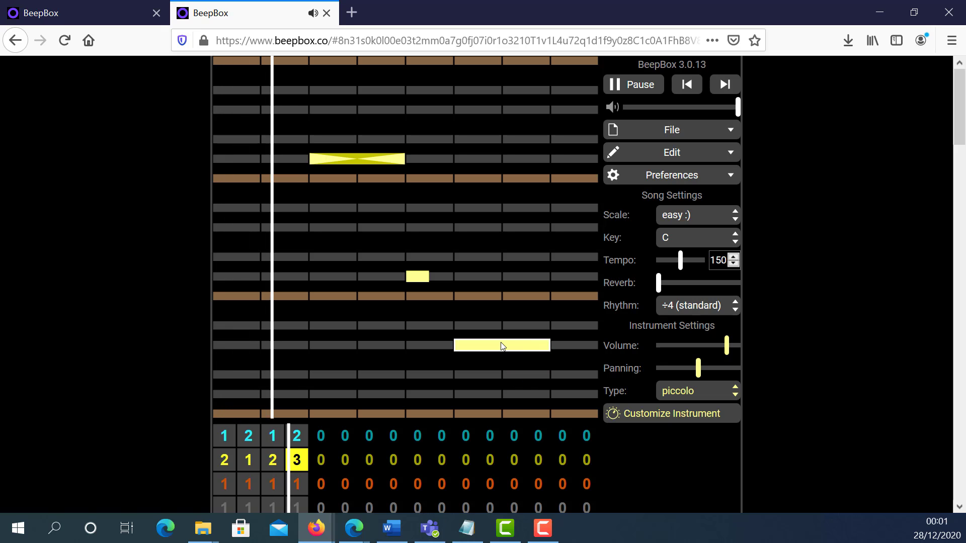
mouse_move(502, 345)
left_mouse_down()
mouse_move(507, 327)
mouse_move(506, 371)
mouse_move(510, 340)
mouse_move(548, 372)
mouse_move(548, 295)
mouse_move(599, 327)
left_mouse_up()
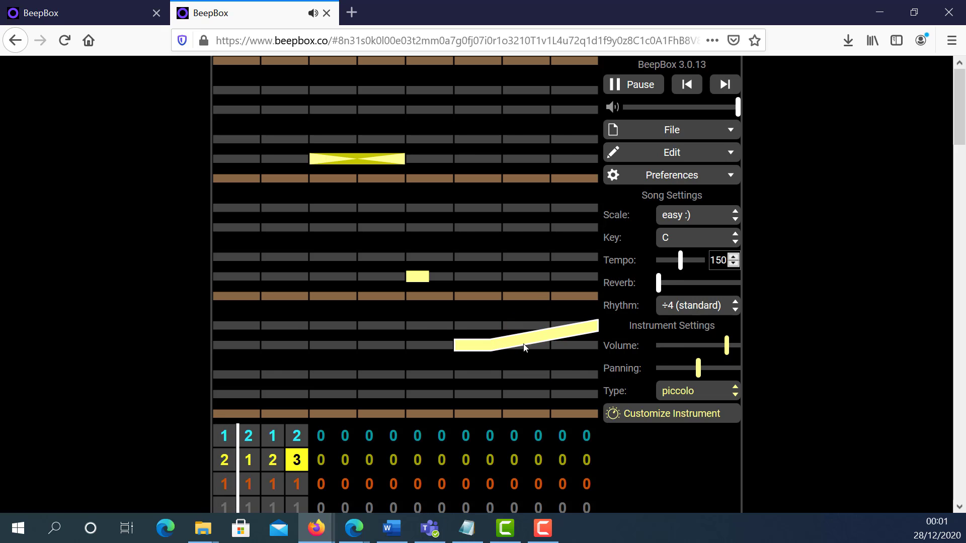
mouse_move(523, 347)
left_mouse_down()
mouse_move(503, 130)
mouse_move(503, 176)
left_mouse_up()
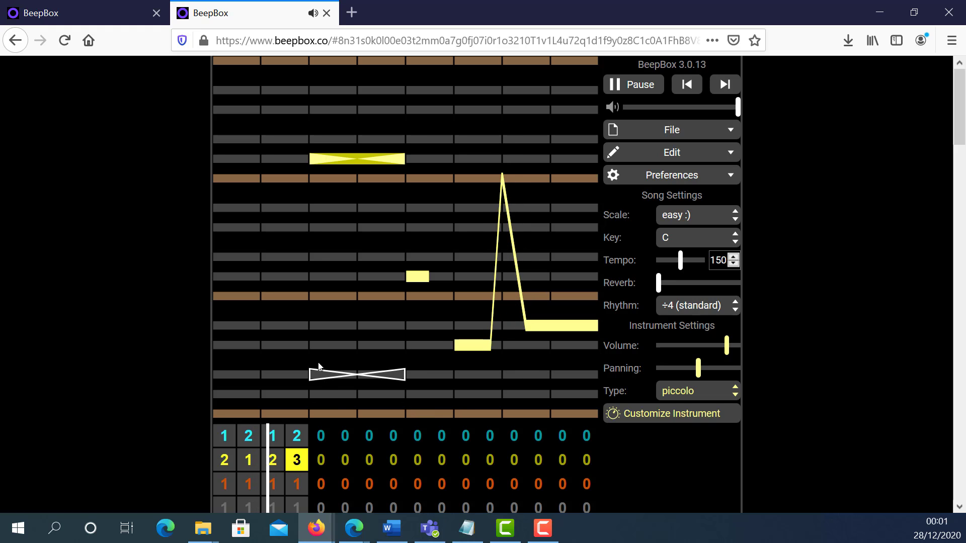
left_click(472, 227)
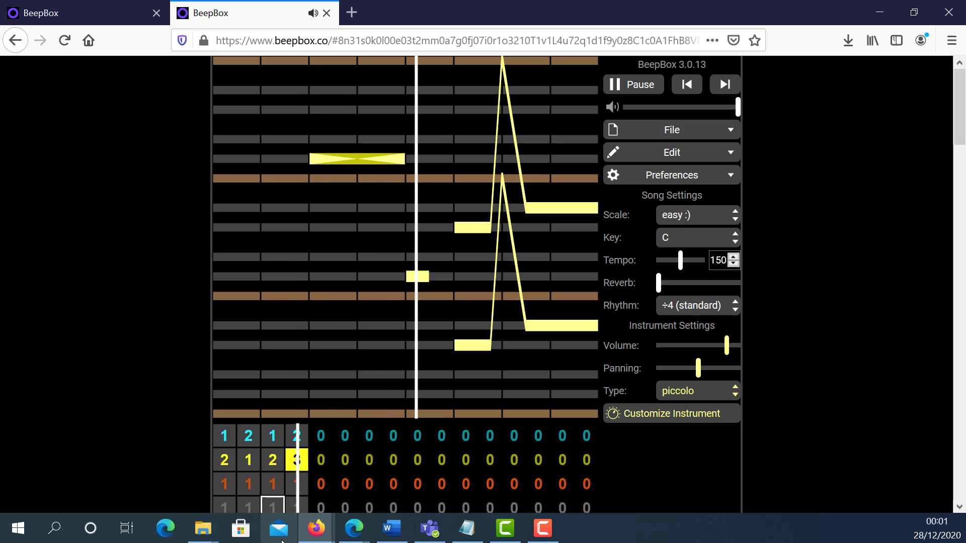
left_click(233, 483)
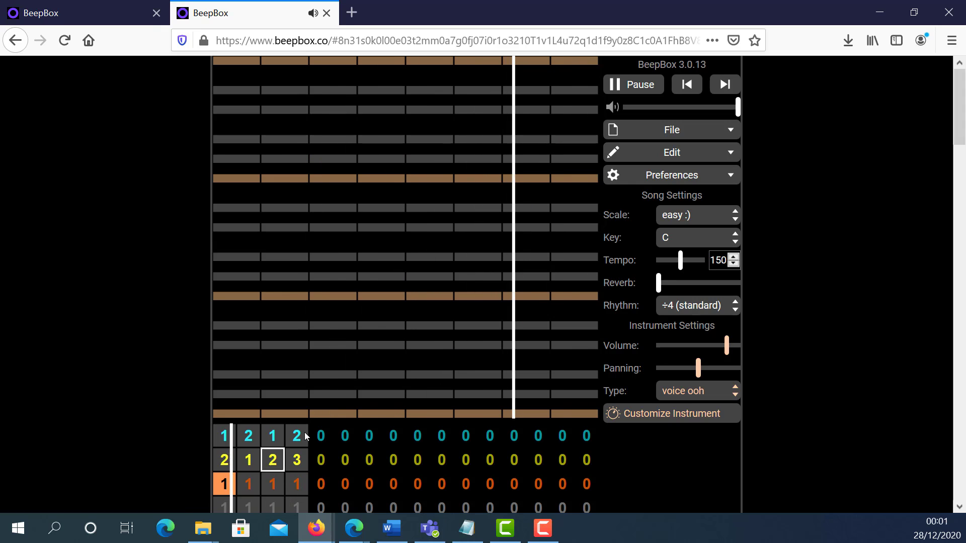
- Add three notes to the current voice pattern
left_click(443, 325)
left_click(586, 414)
left_click(387, 394)
- Write a drum beat of scattered low and high hits in drum pattern 1
left_click(242, 509)
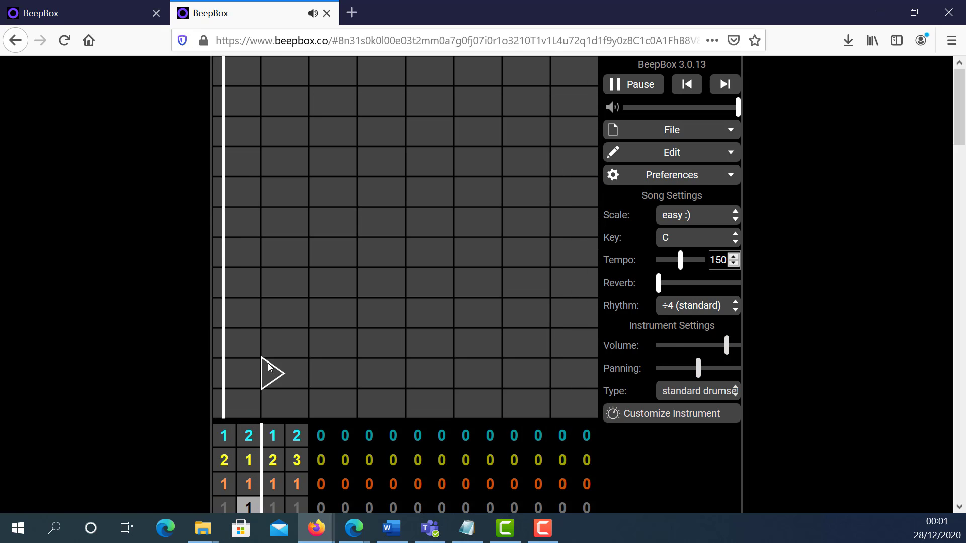
left_click(272, 313)
left_click(441, 283)
left_click(490, 342)
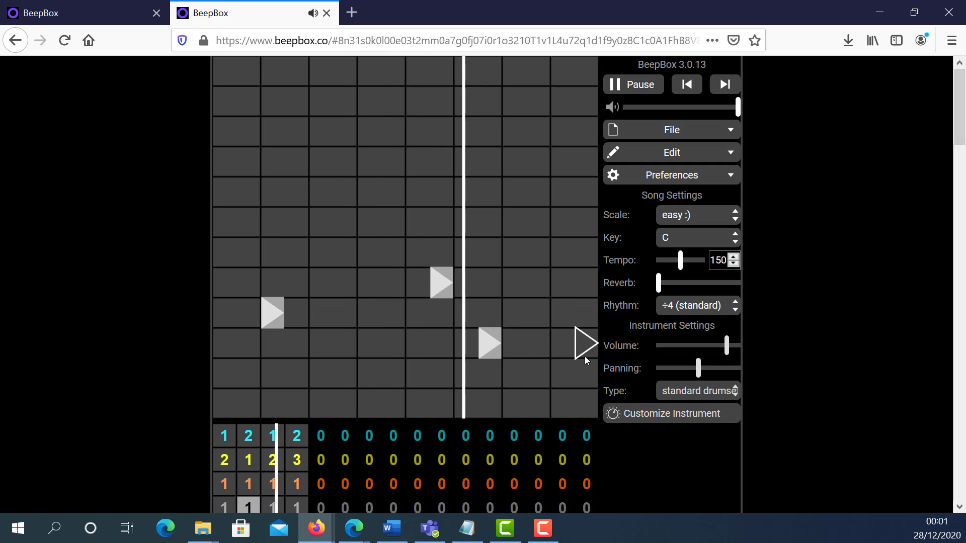
left_click(586, 343)
left_click(489, 192)
left_click(344, 191)
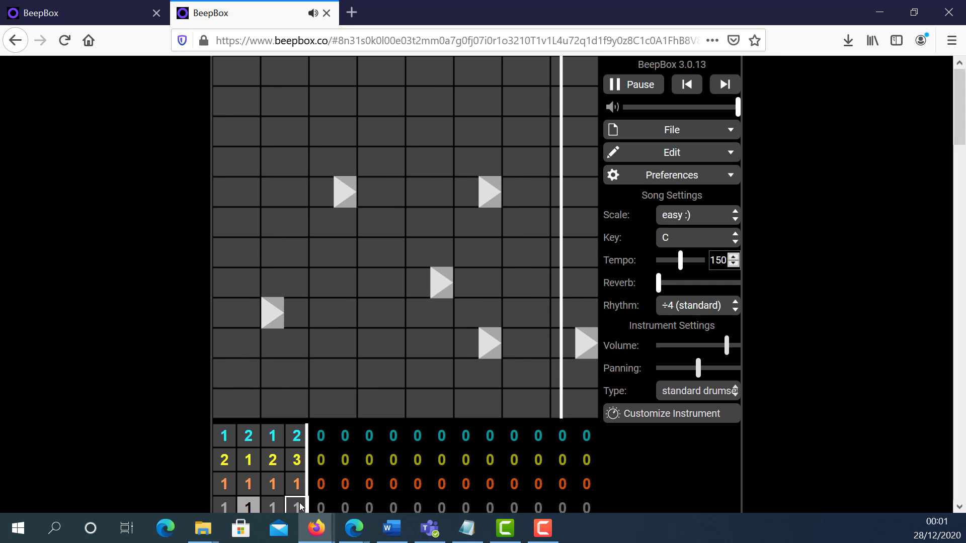
left_click(247, 191)
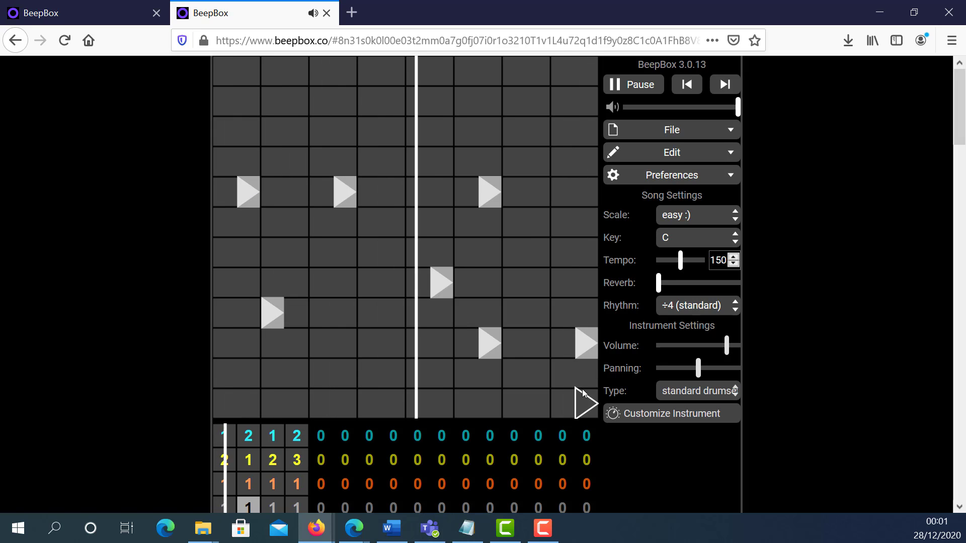
- Set drum bars 2 and 4 to pattern 2, holding one long fading note
left_click(275, 505)
left_click(249, 504)
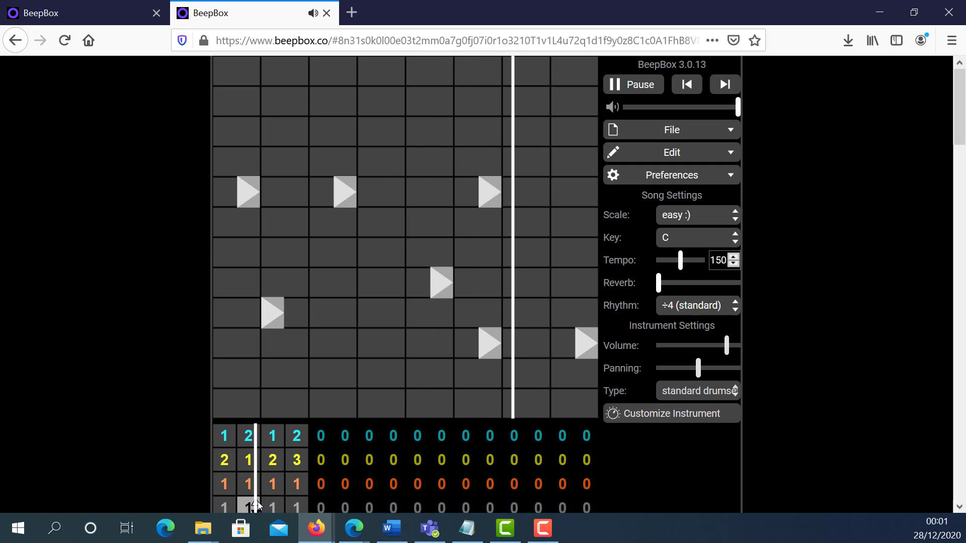
key("2")
left_click_drag(272, 286, 593, 286)
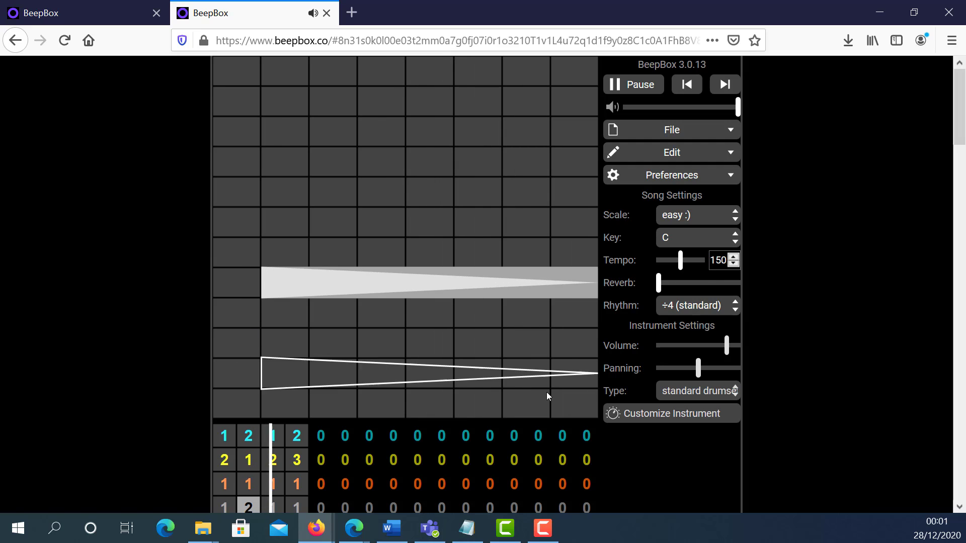
left_click(297, 505)
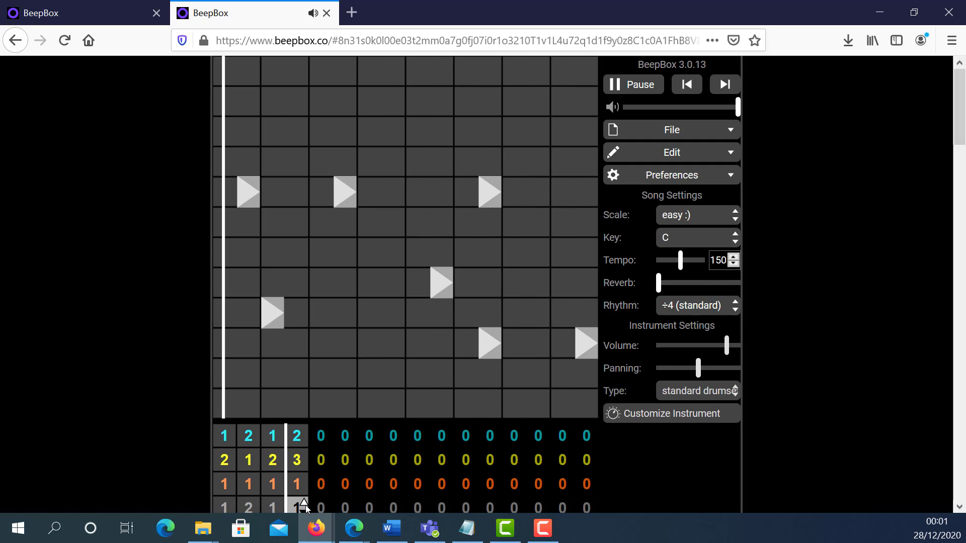
key("2")
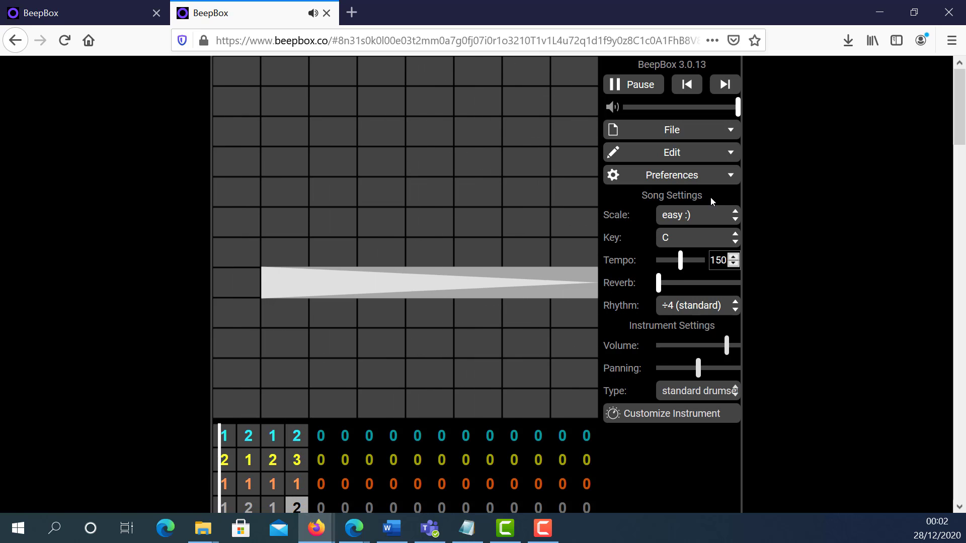
- Stop playback and stretch the purple loop region across all 16 bars
left_click(625, 89)
scroll(227, 302, "down", 5)
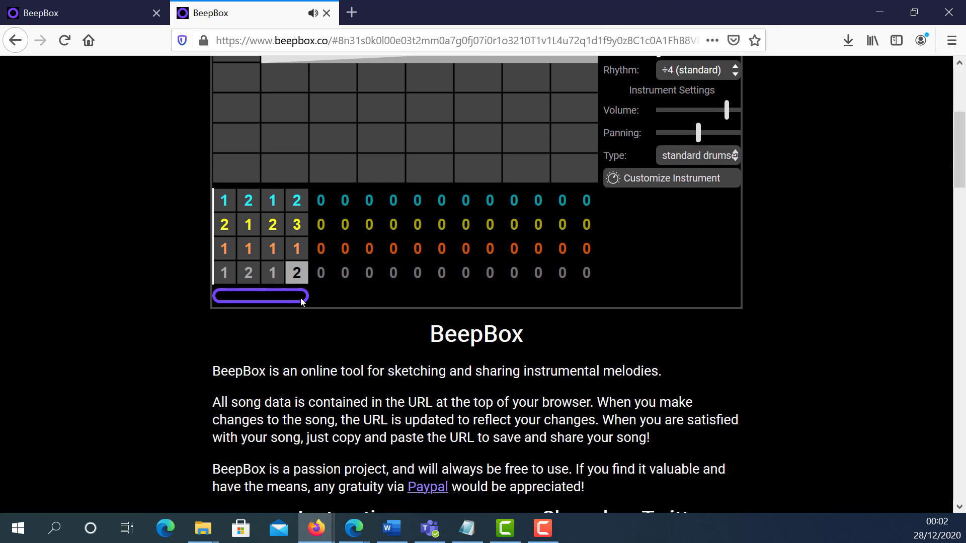
left_click_drag(304, 301, 594, 308)
scroll(711, 416, "up", 5)
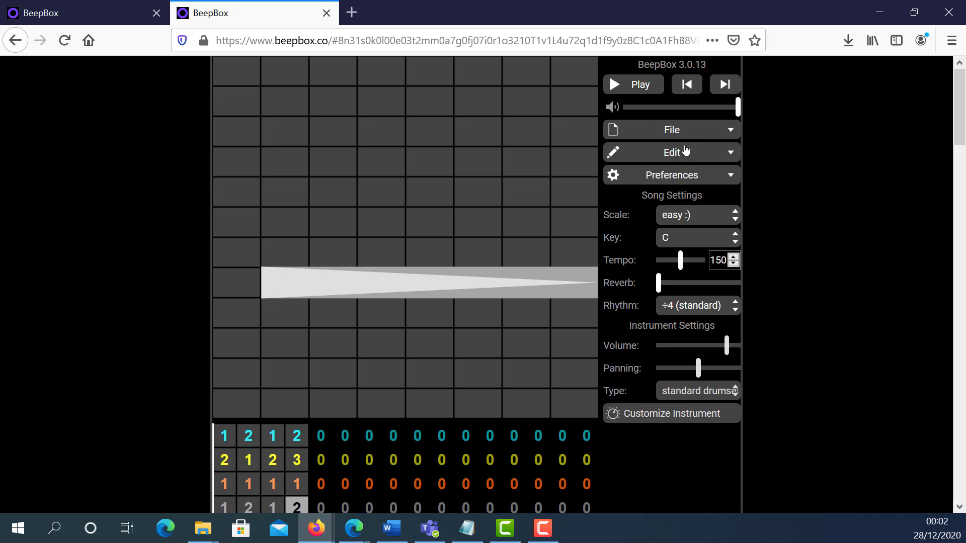
left_click(689, 131)
- Open BeepBox's Export Song options to prepare the TGGMainMenu .wav export
left_click(654, 210)
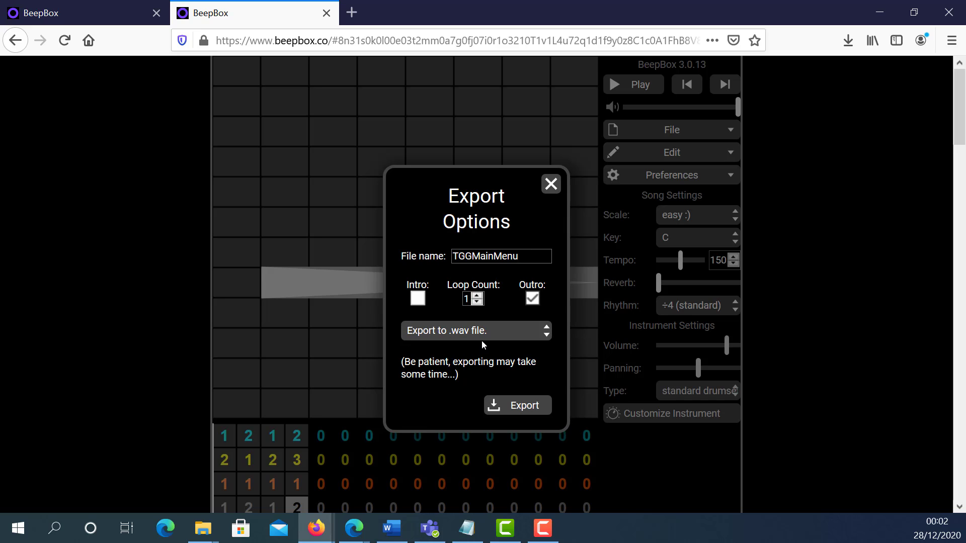
- Export TGGMainMenu as a .wav file and save the download in Firefox
left_click(520, 405)
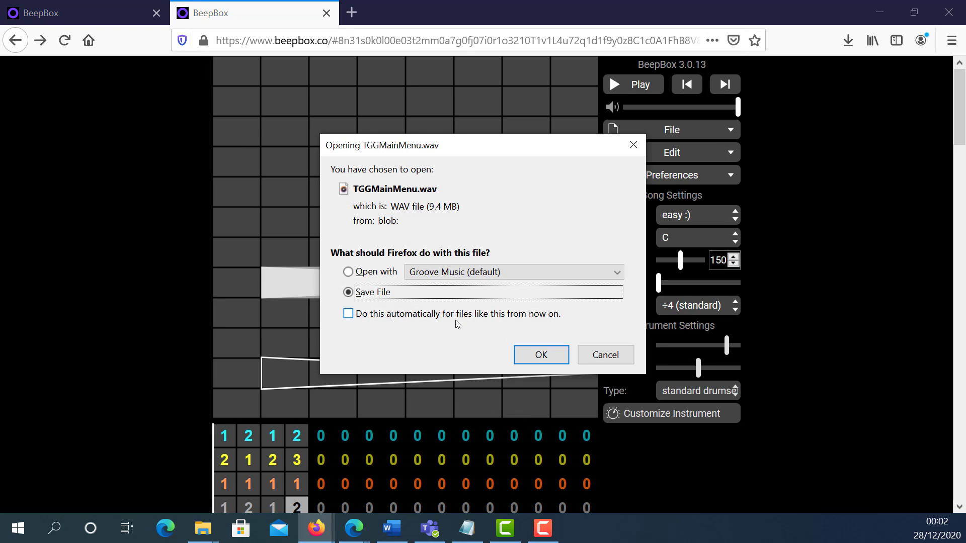
left_click(554, 363)
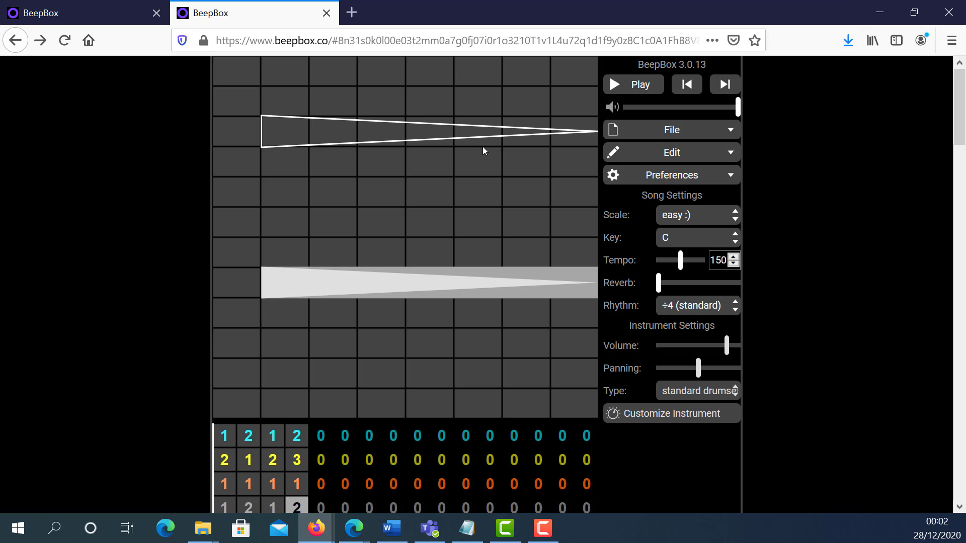